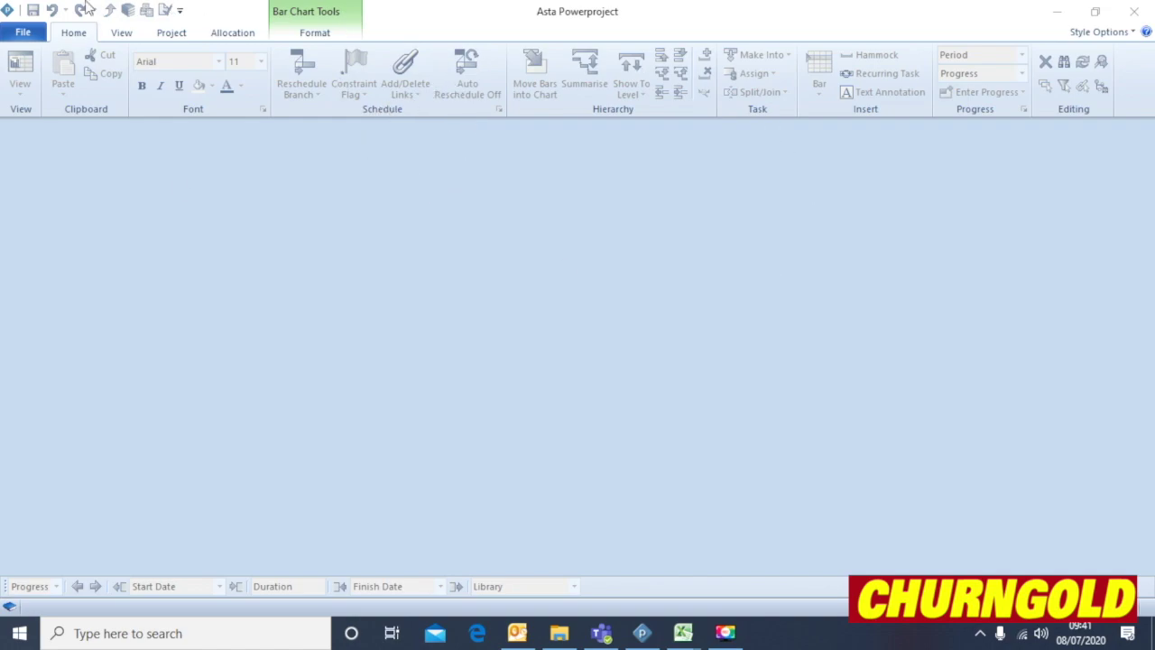
- Start a new Construction Template project with file name and title 'Tutorial test 1'
left_click(27, 34)
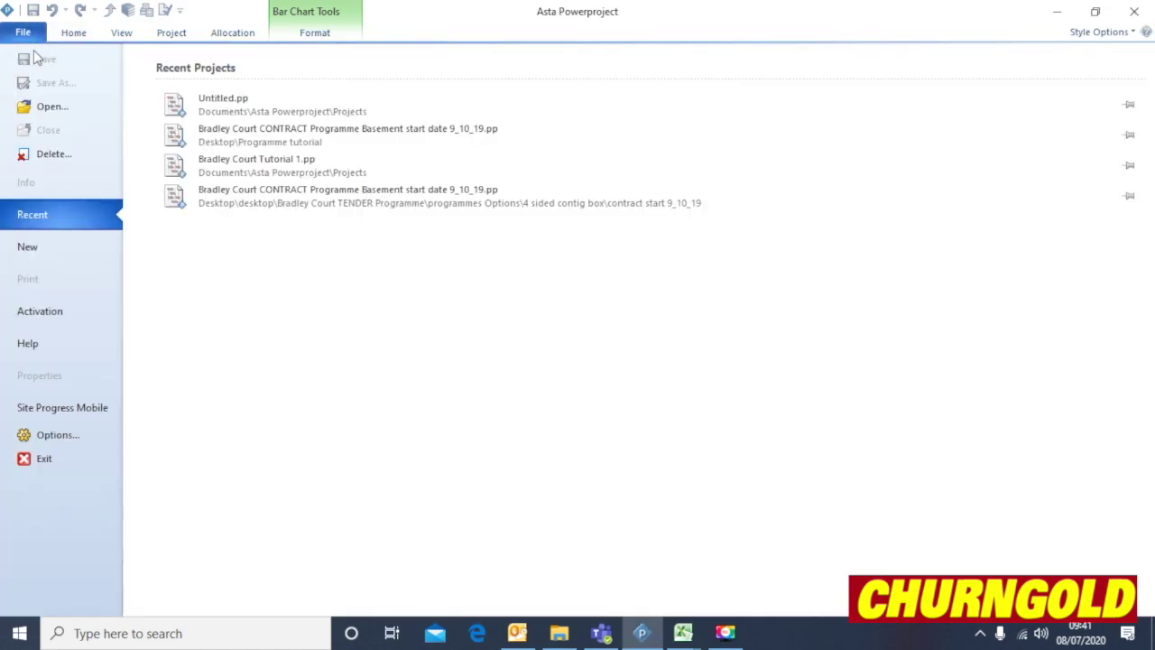
left_click(56, 251)
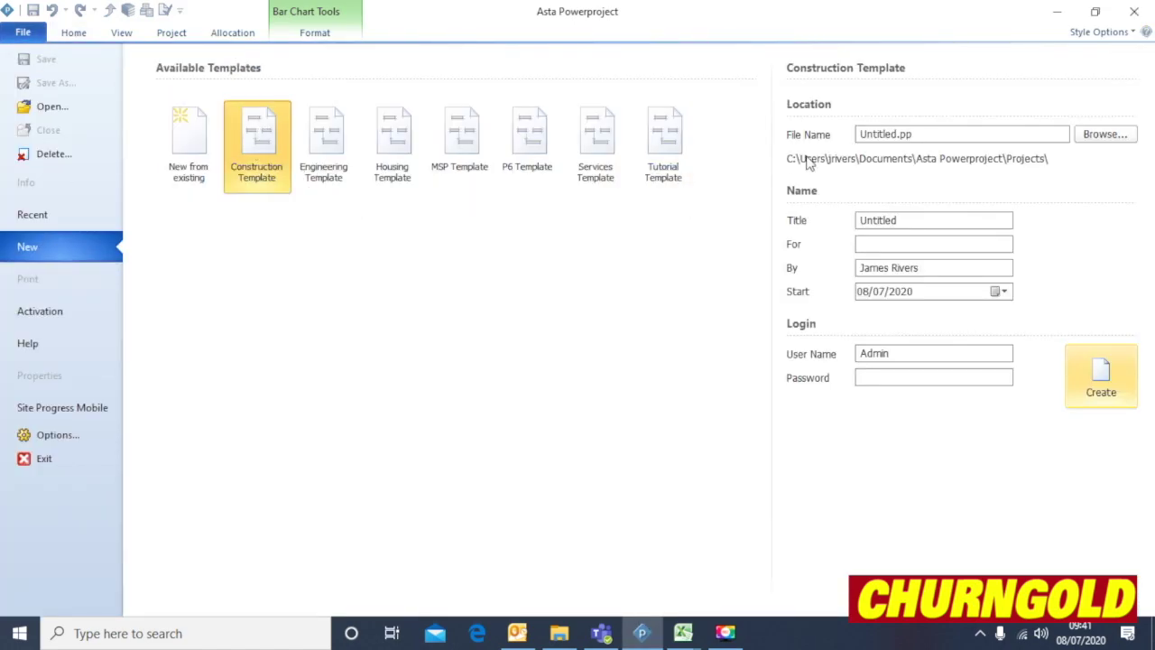
double_click(892, 134)
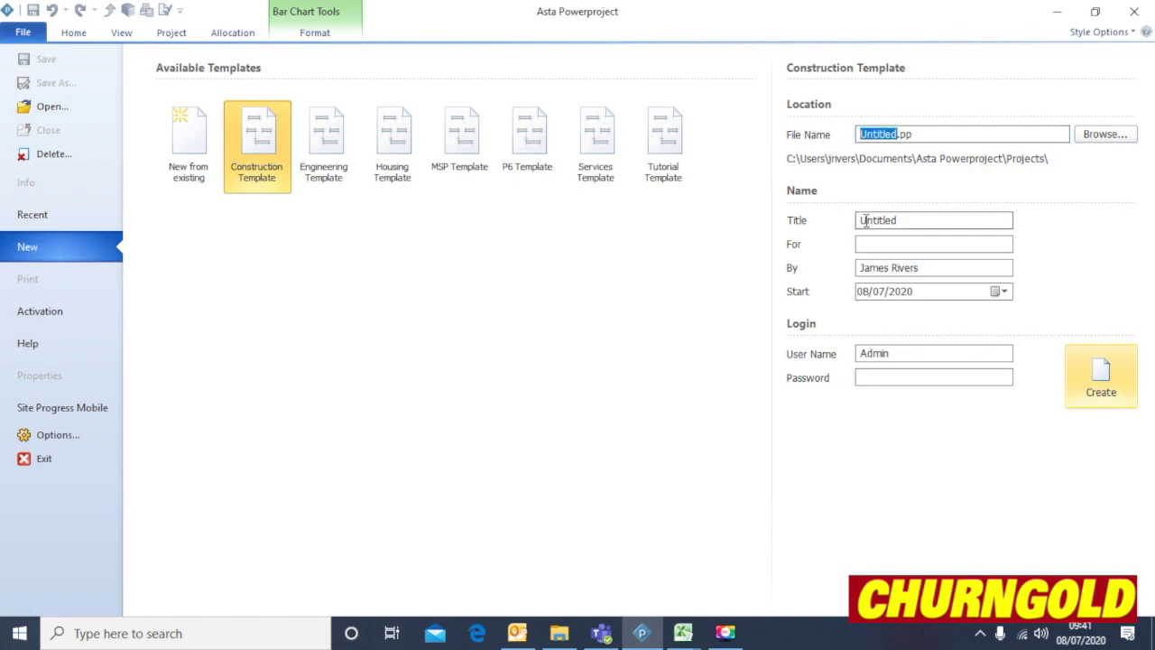
type("Tutorial test 1")
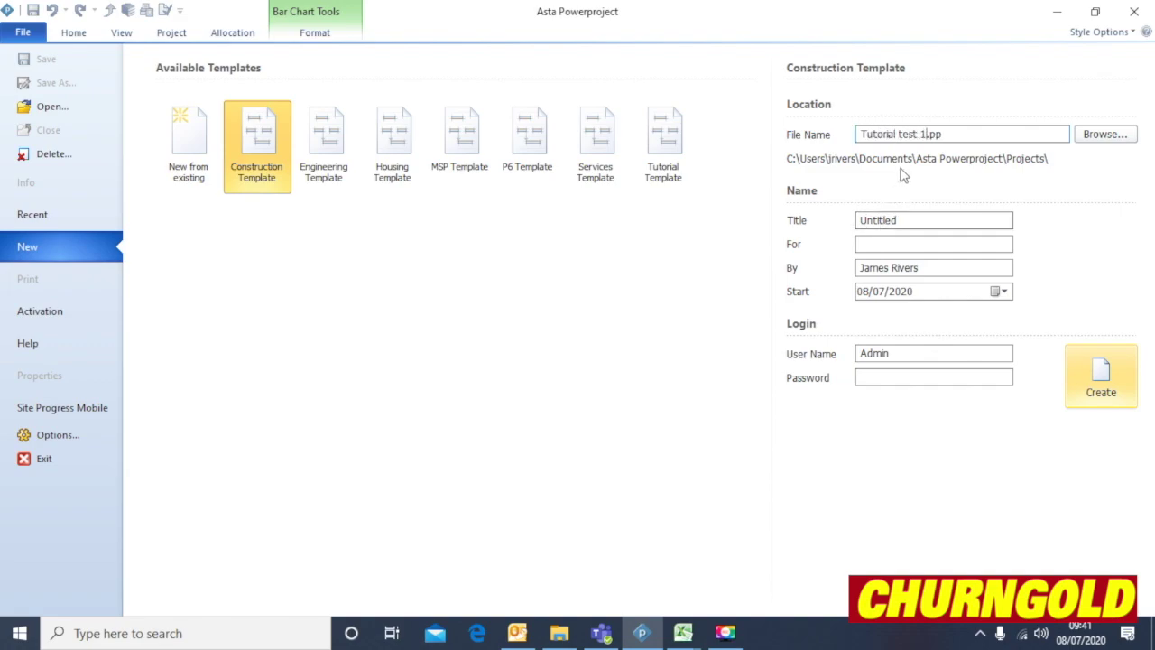
left_click_drag(923, 134, 855, 133)
key("ctrl+c")
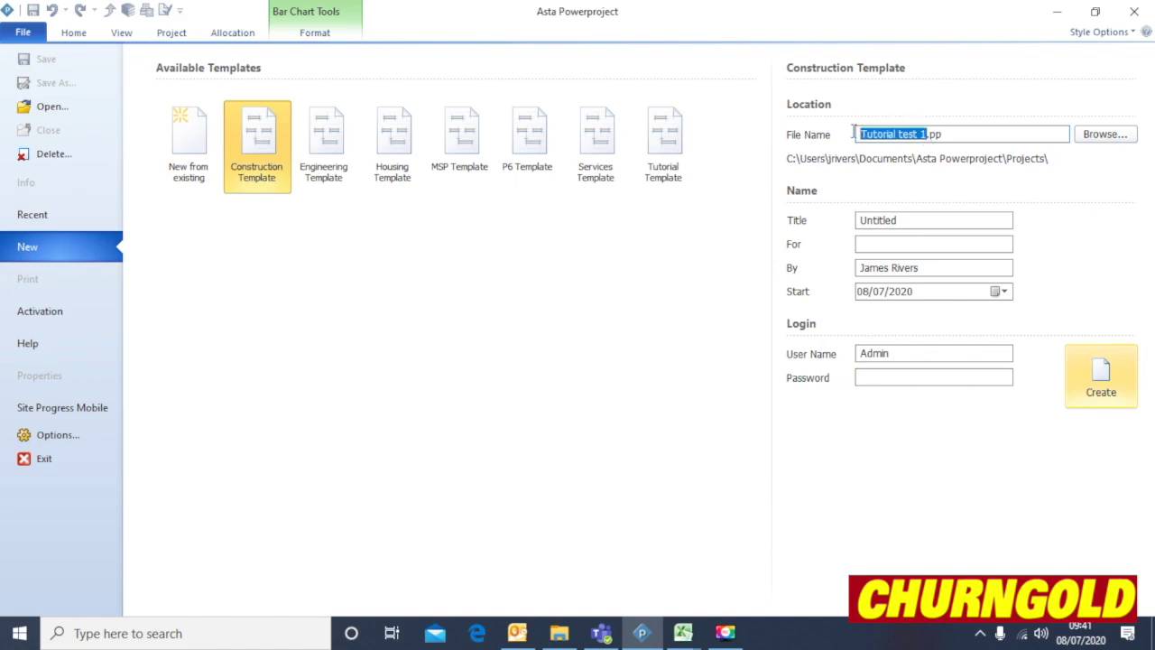
left_click_drag(906, 222, 842, 223)
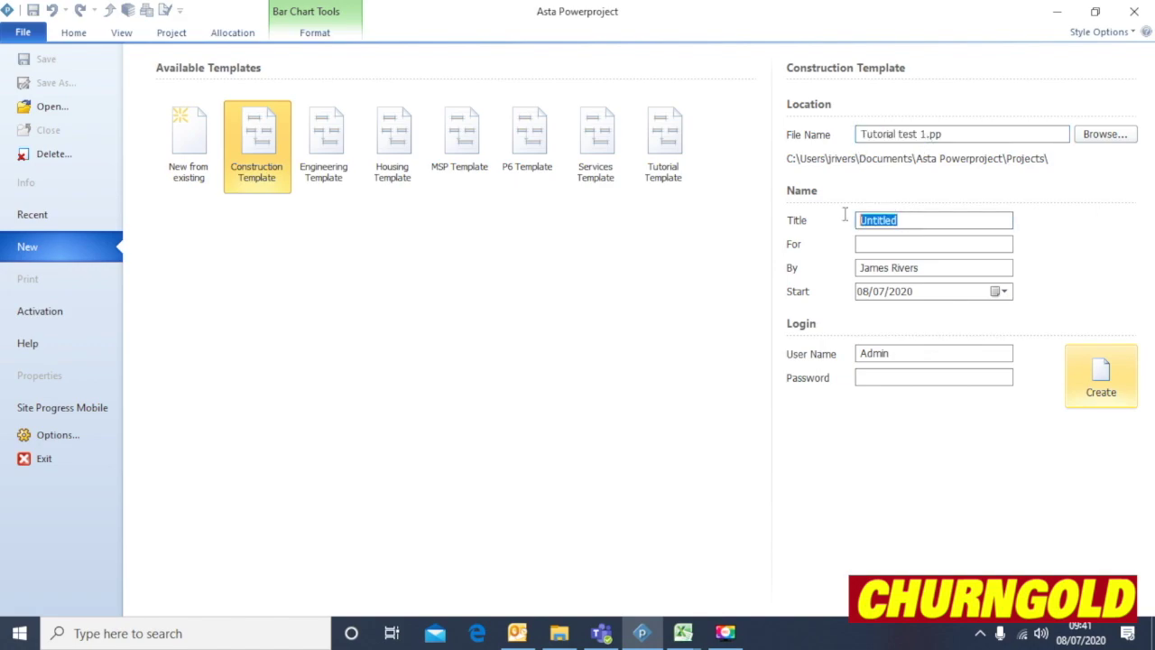
key("ctrl+v")
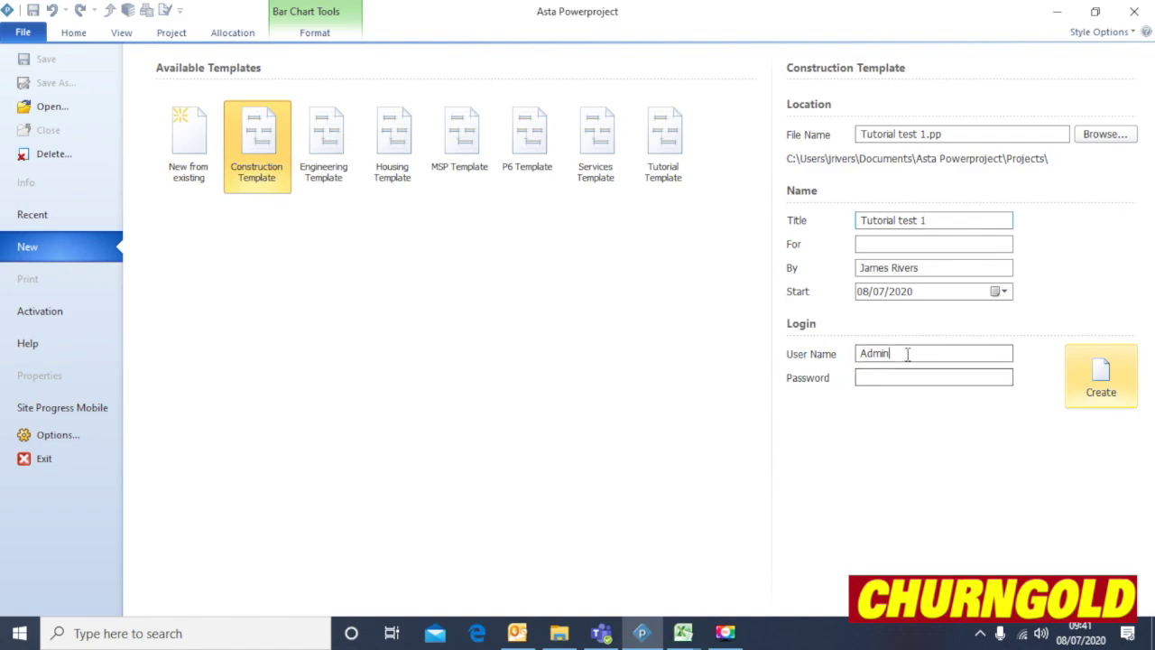
- Enter your own user name and password, then create the project
left_click_drag(909, 353, 838, 355)
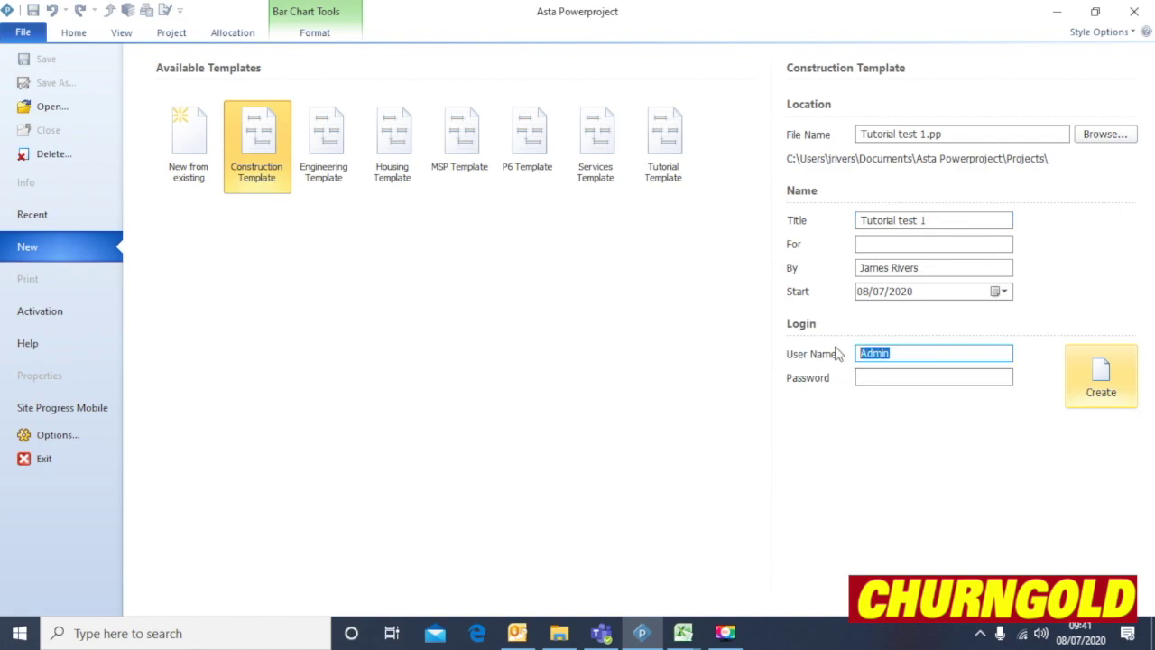
type("jrivers")
left_click(934, 378)
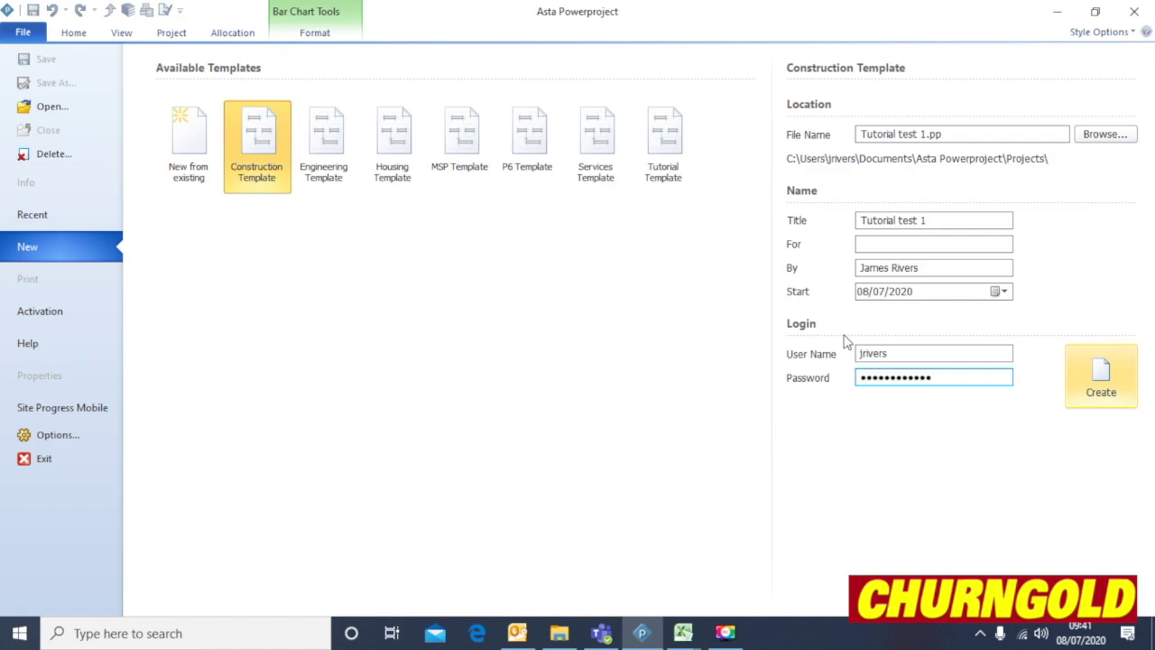
left_click(1119, 390)
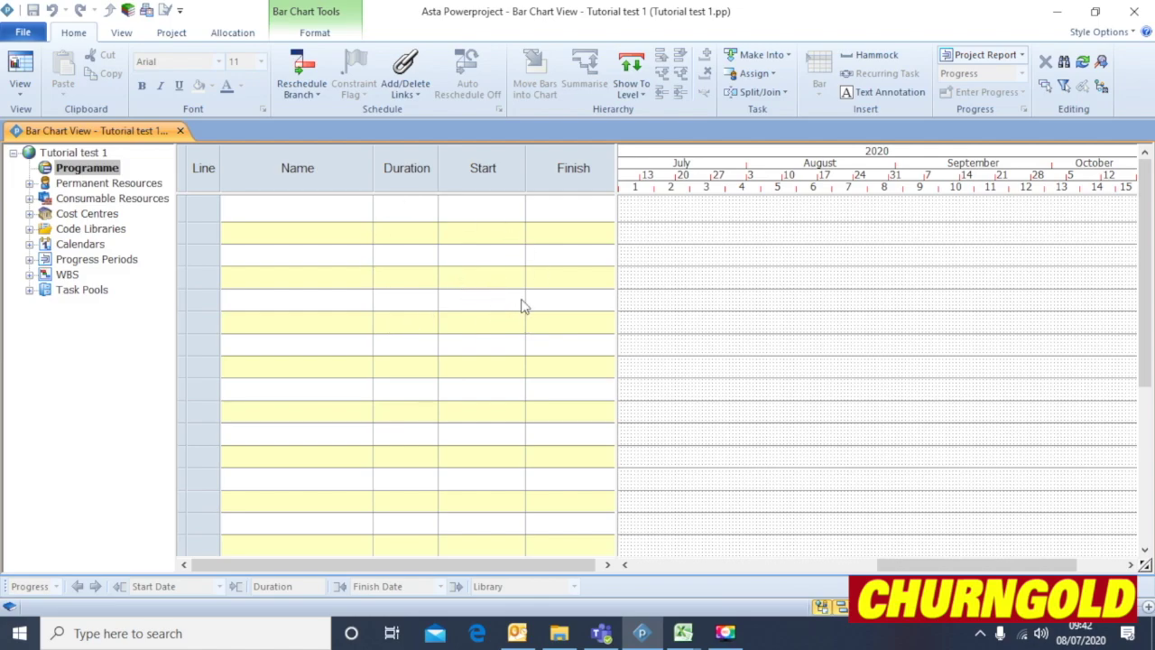
left_click(310, 226)
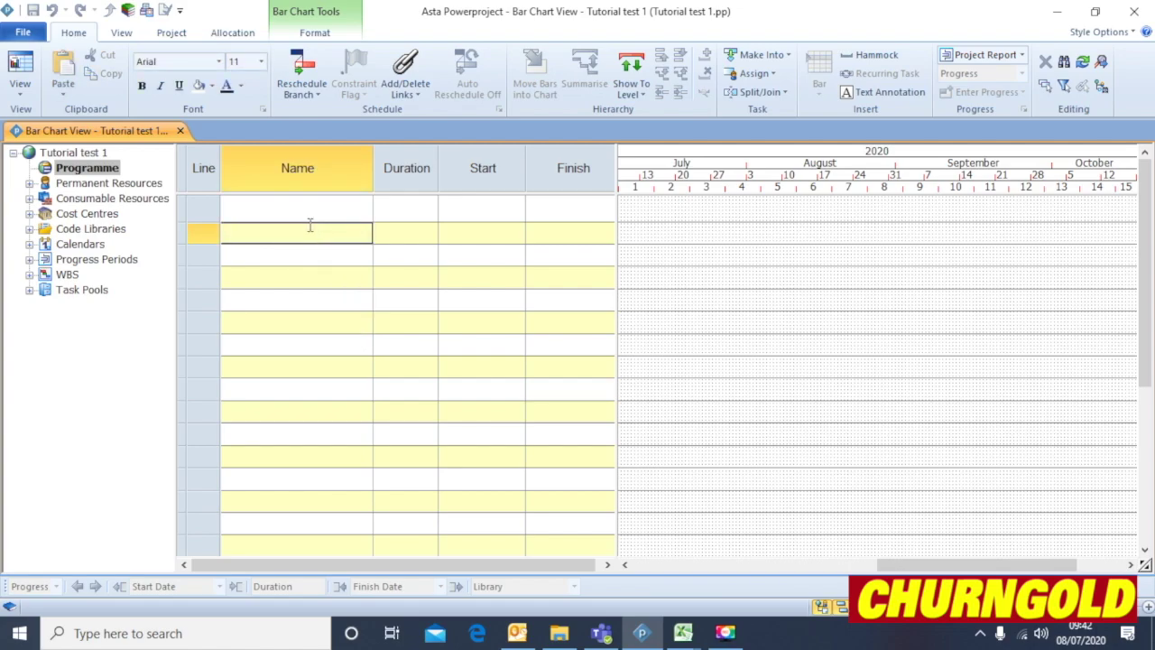
- Add task 'excavate to blinding level' lasting 3d, starting 20 July 2020
type("excavate to bund ing level")
left_click(407, 235)
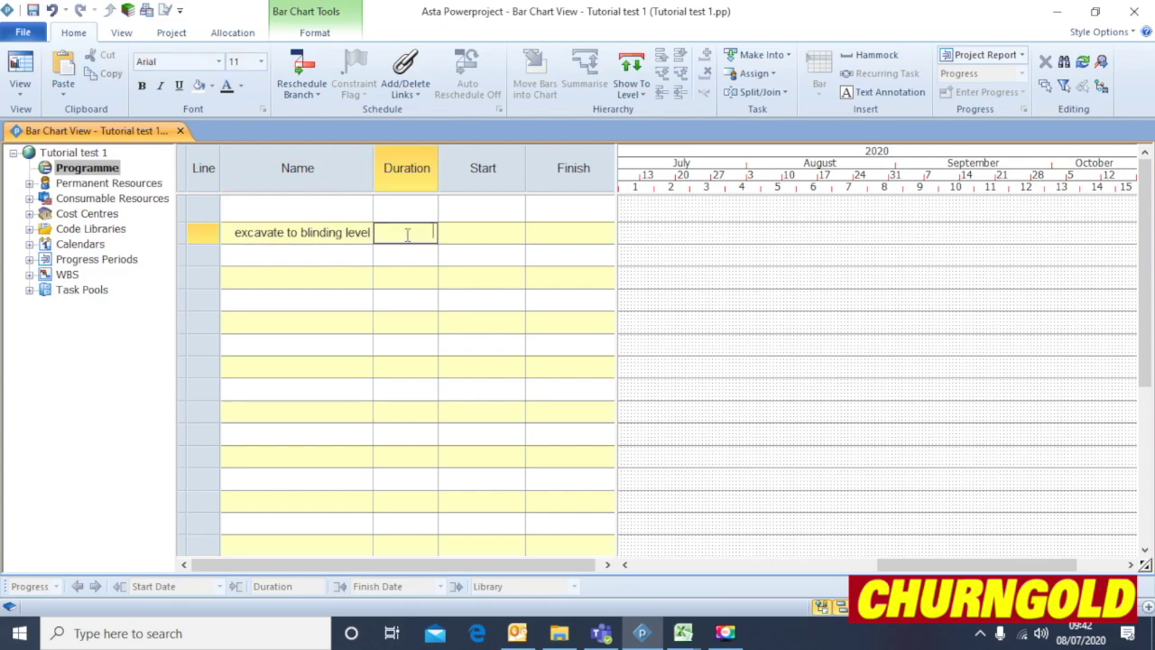
type("3d")
key("Return")
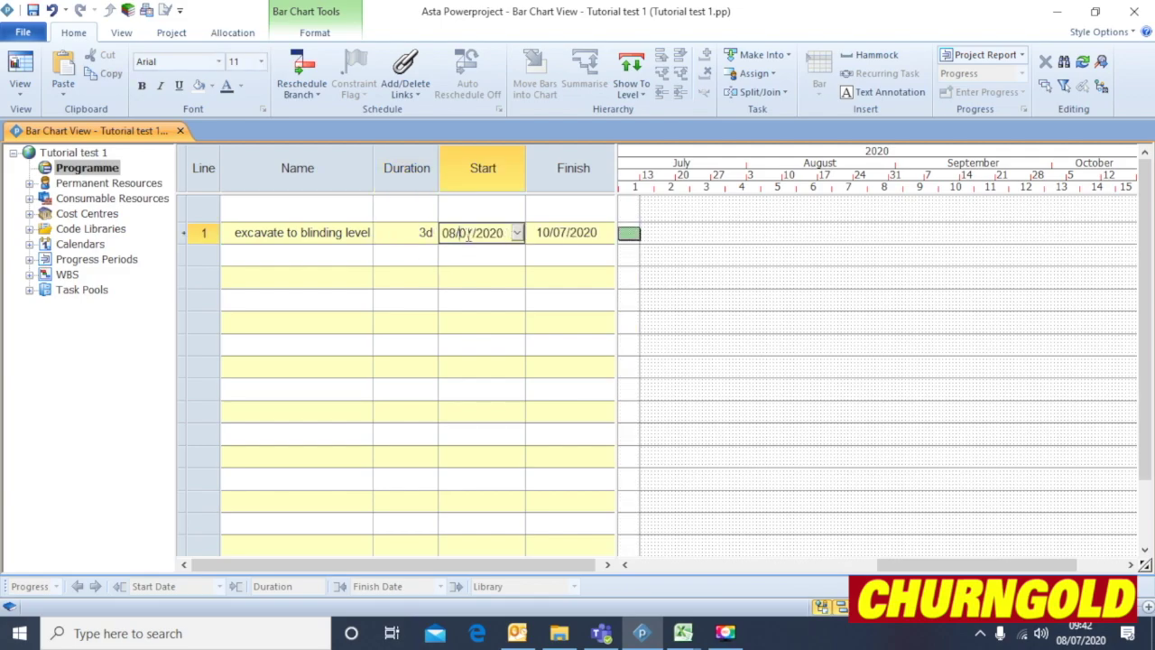
left_click(517, 233)
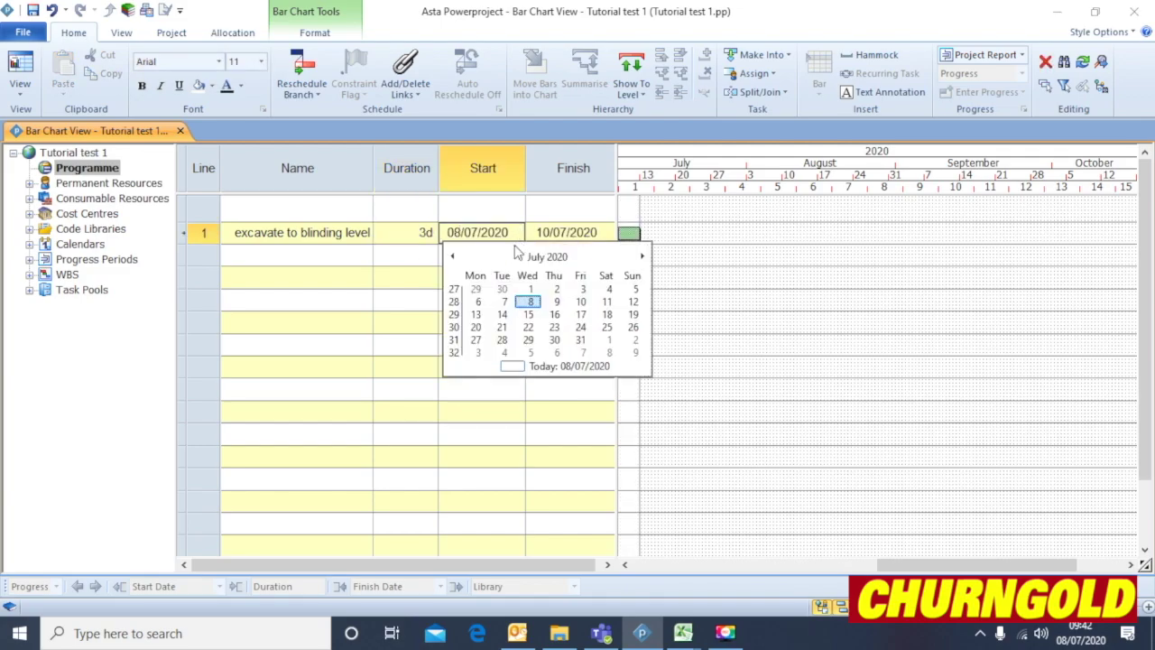
left_click(476, 327)
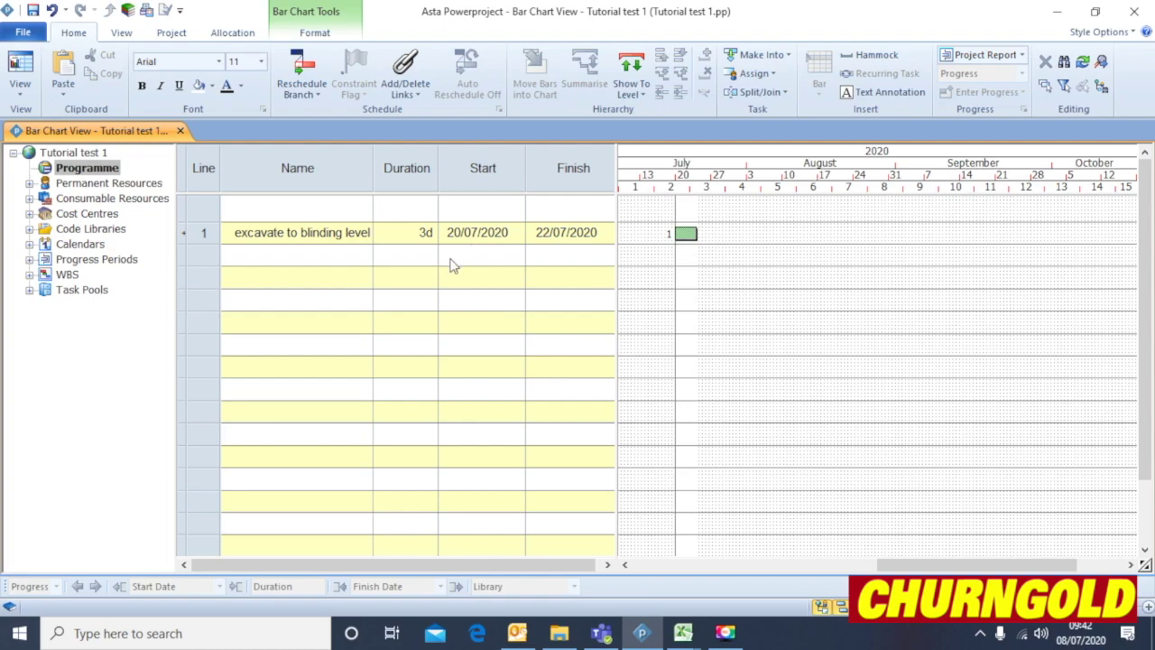
- Add a second task 'crop piles' with a 2d duration
left_click(292, 260)
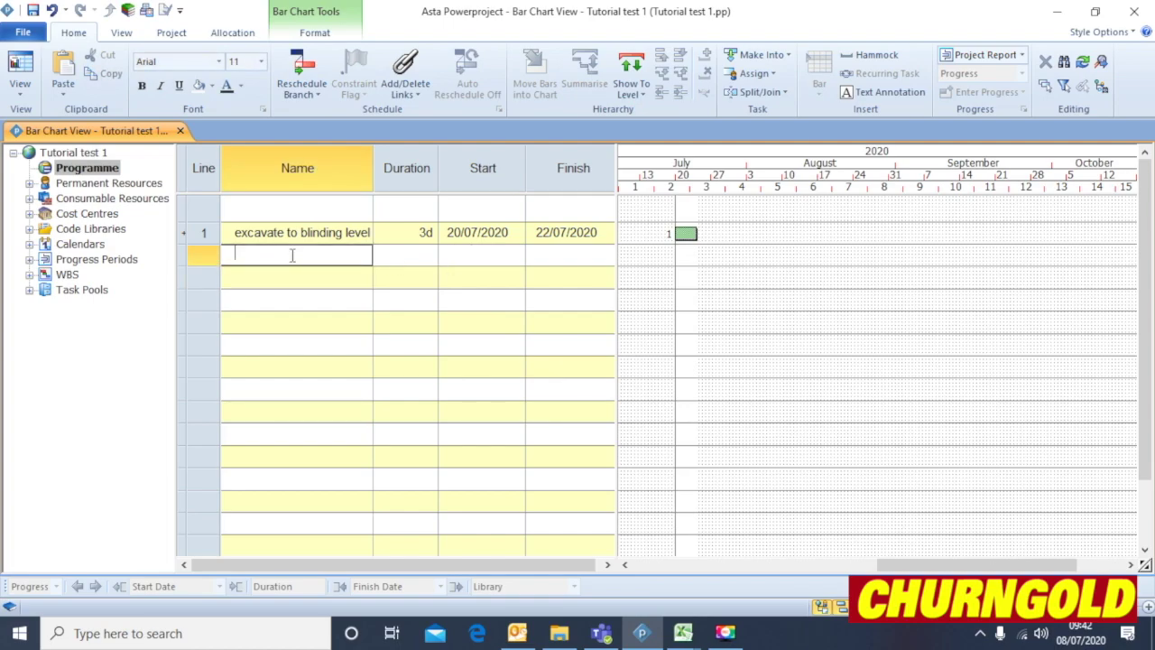
type("crop piles")
left_click(396, 254)
type("2d")
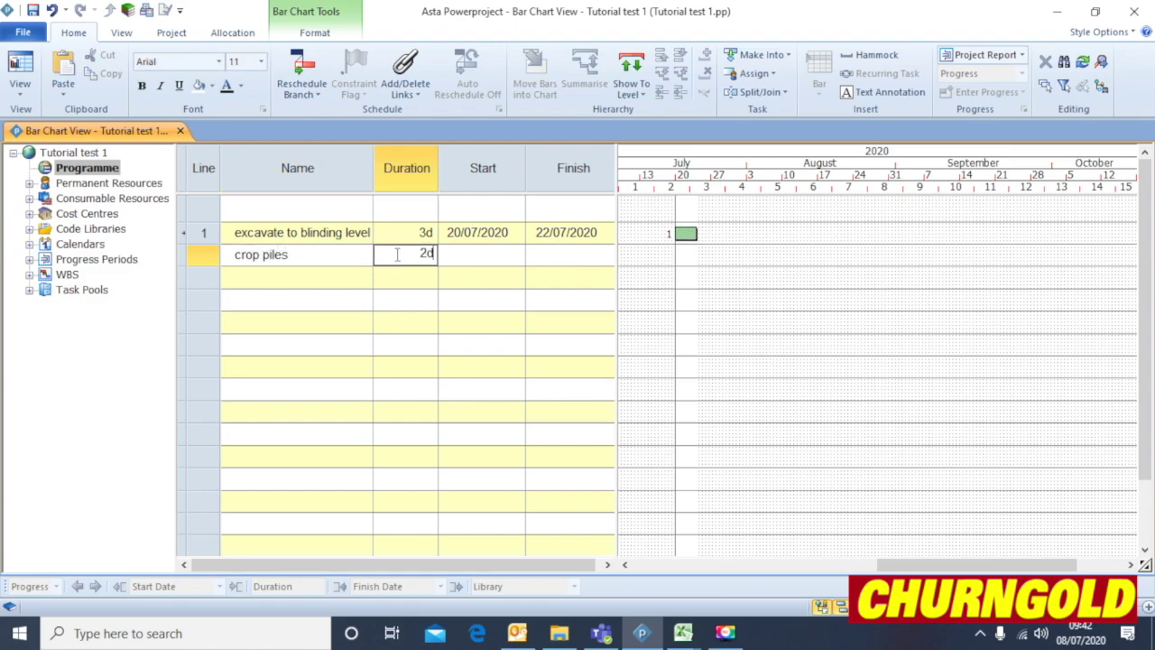
key("Return")
- Link crop piles finish-to-start after excavate to blinding level, then name a third task 'place rebar'
left_click_drag(627, 256, 693, 247)
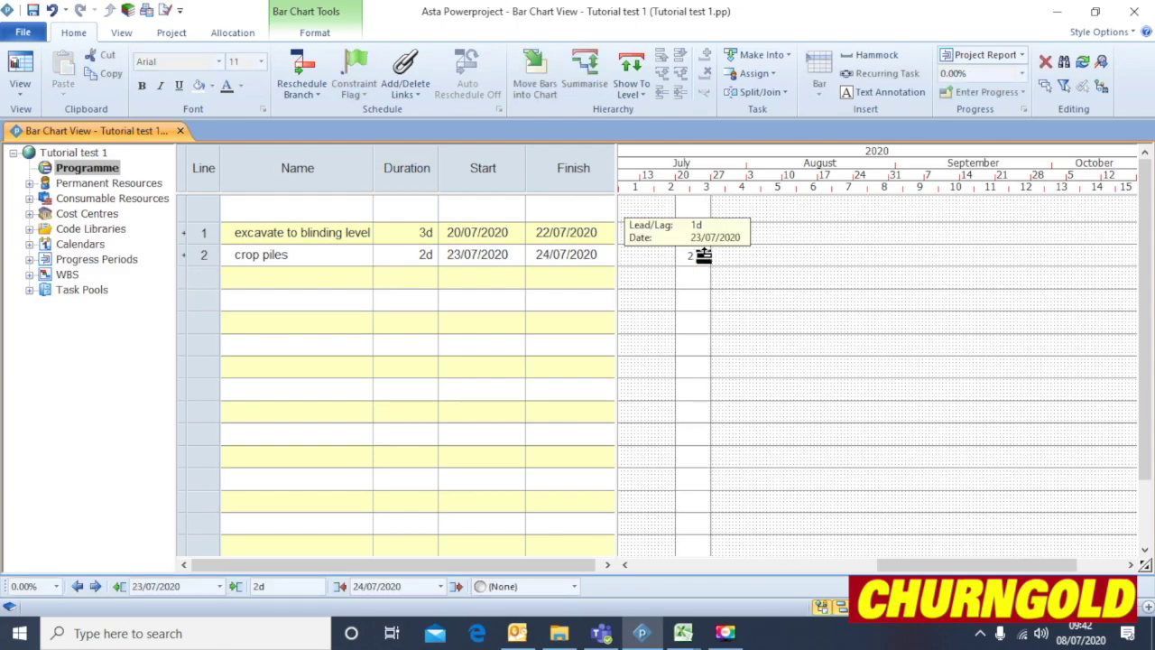
left_click(689, 238)
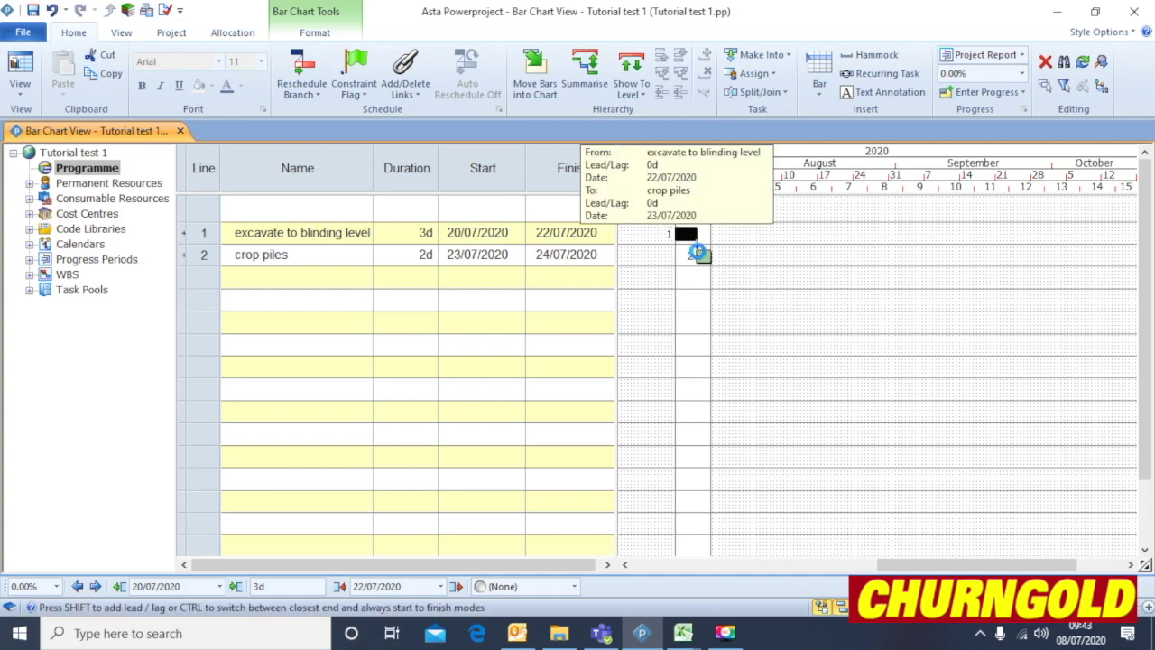
left_click(693, 246)
left_click(302, 280)
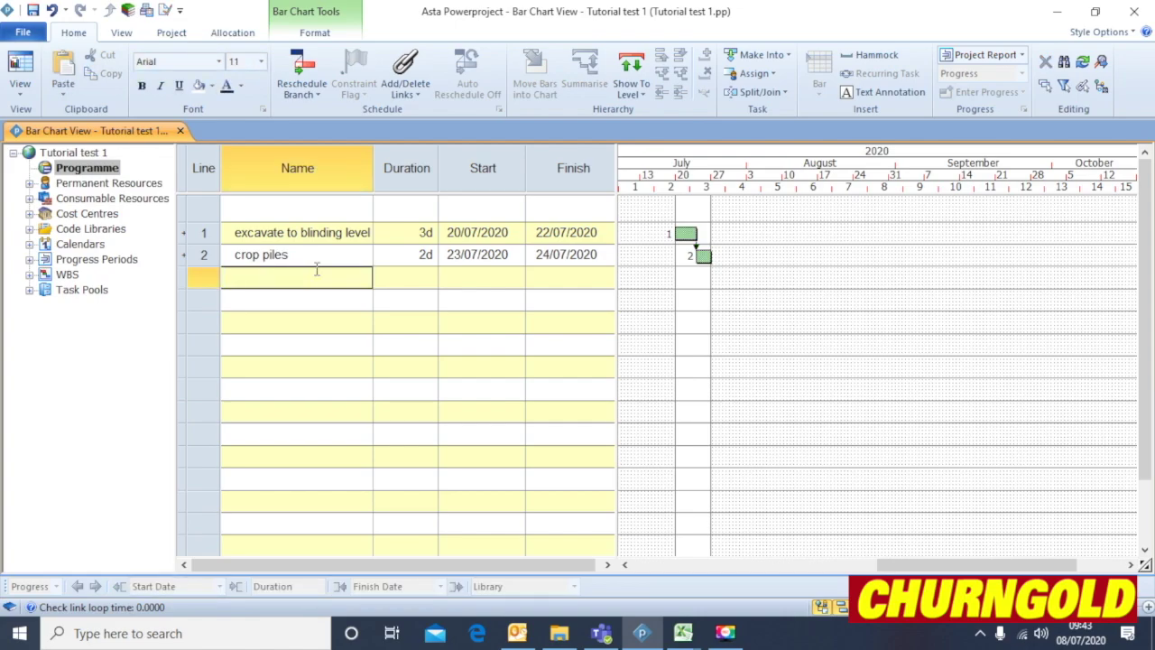
type("place reber")
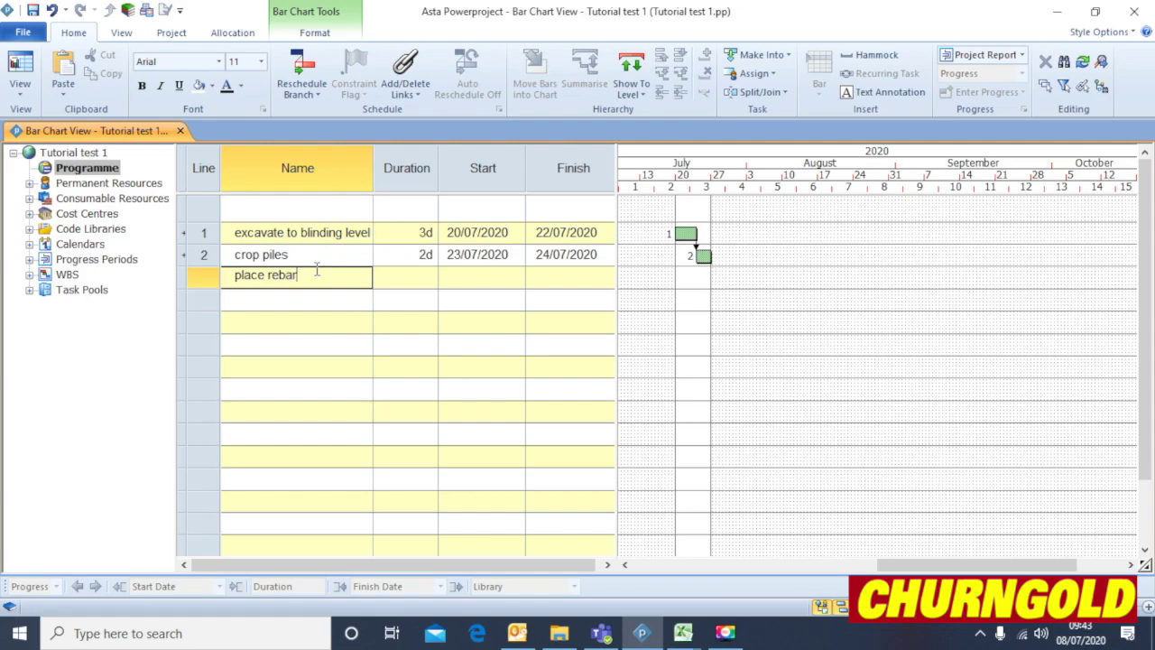
- Confirm place rebar and add a fourth task named 'Cast pile cap'
key("Return")
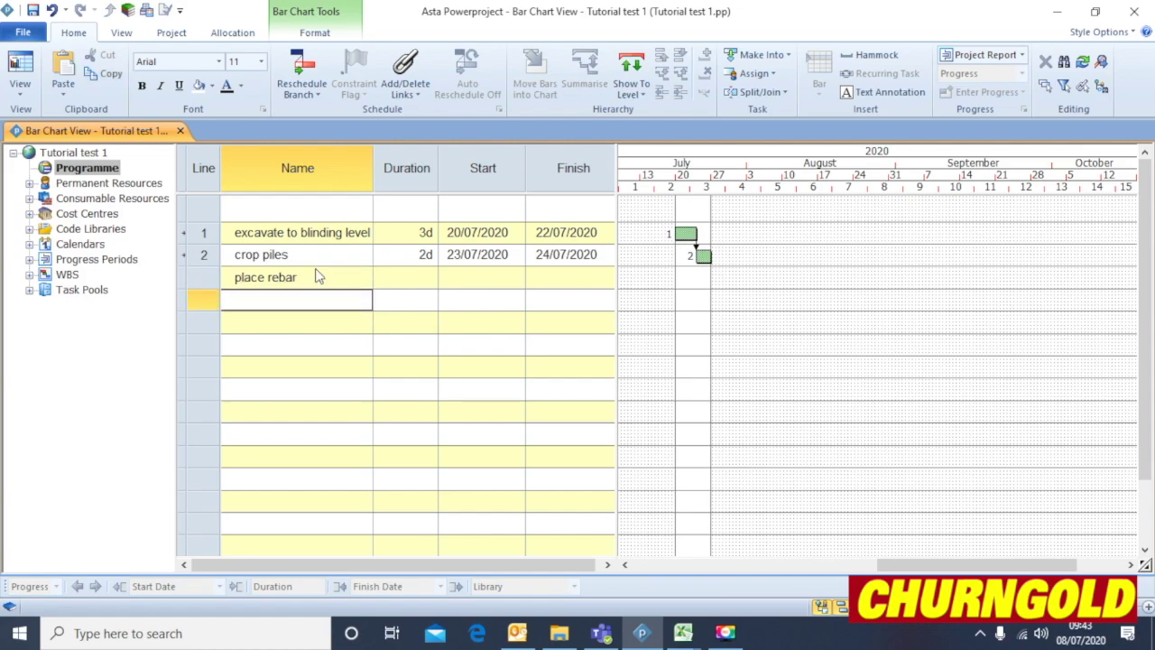
type("Cast pile cap")
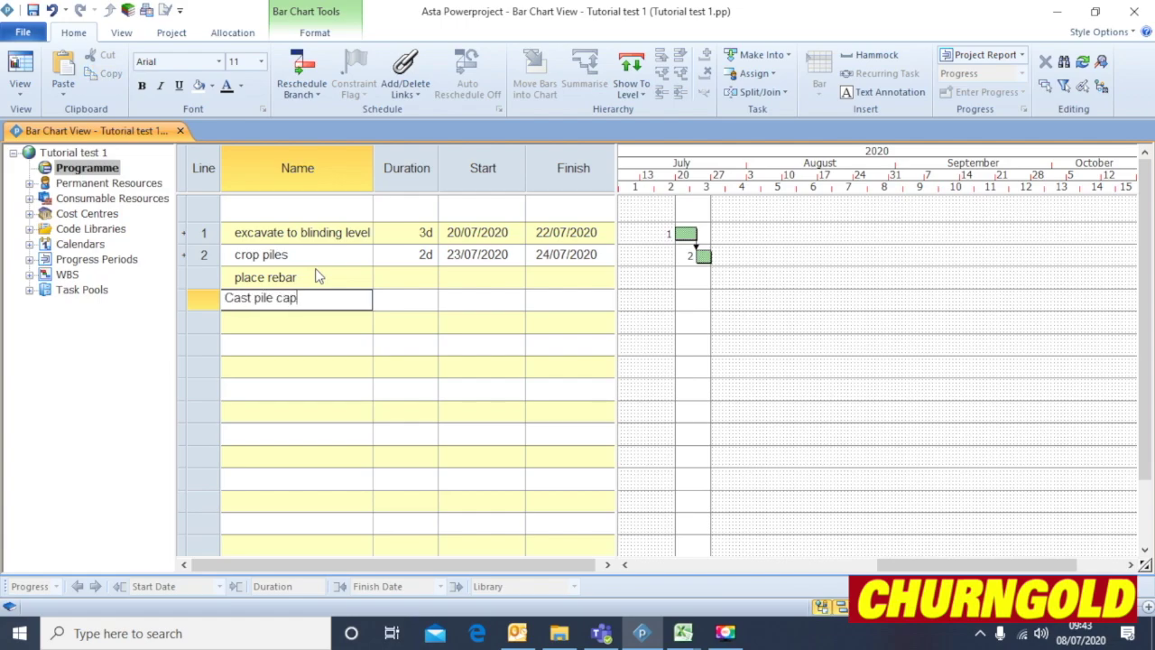
key("Return")
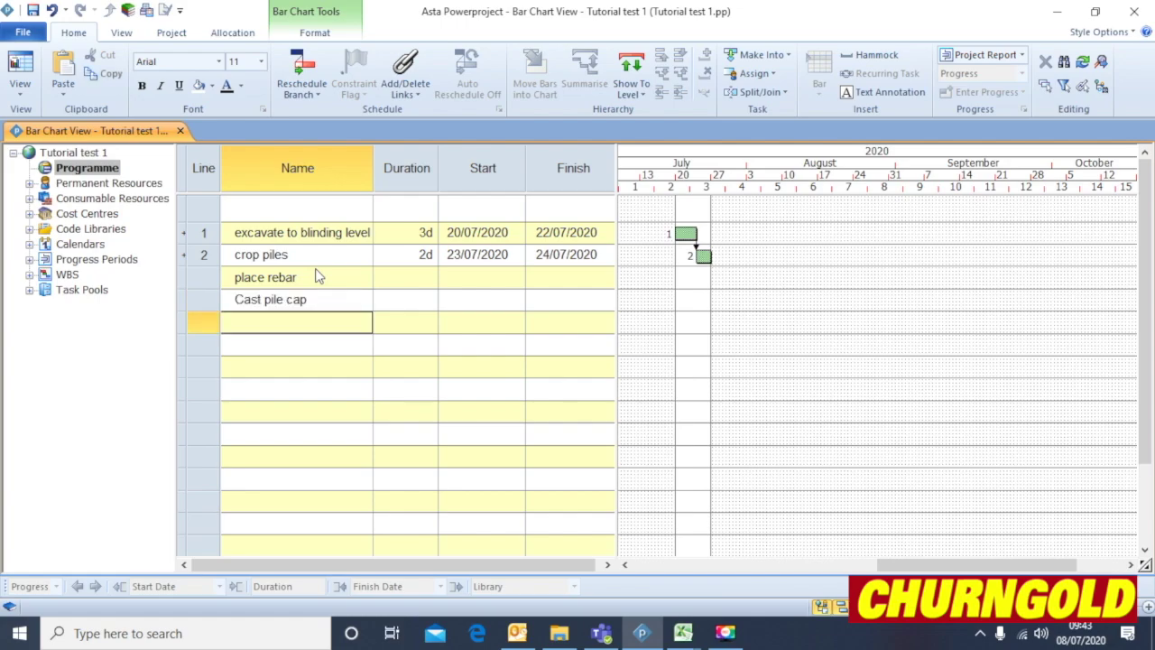
- Set place rebar's duration to 2d and Cast pile cap's to 1d
left_click(390, 277)
type("1d")
key("Return")
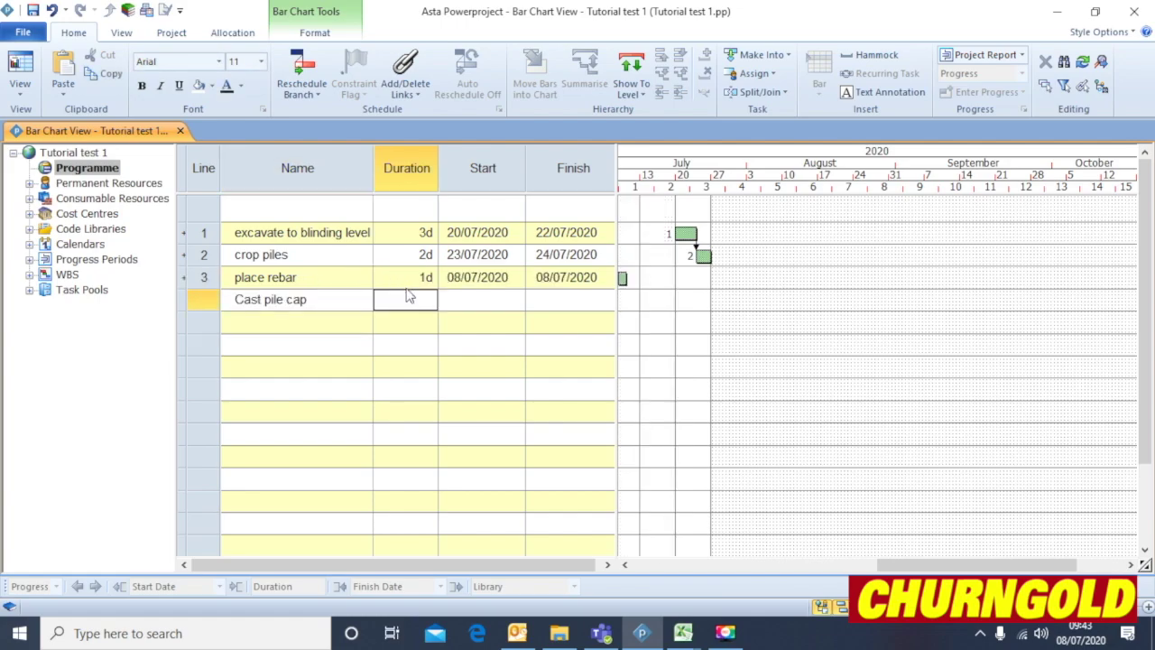
type("2")
left_click(431, 278)
type("2d")
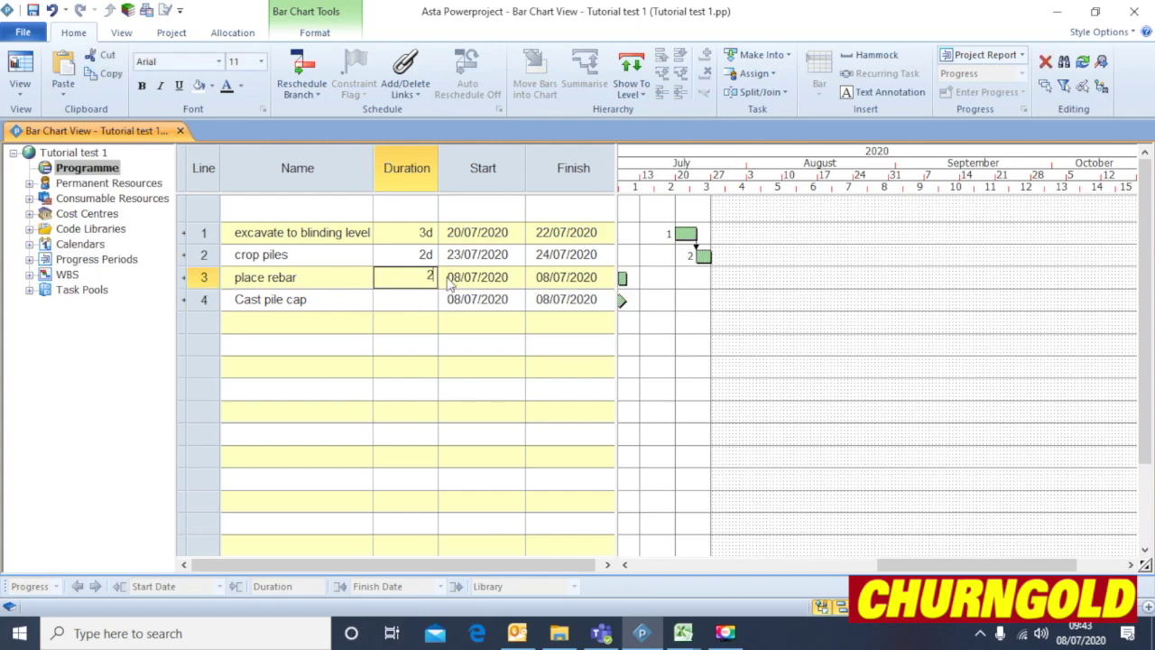
key("Return")
type("1d")
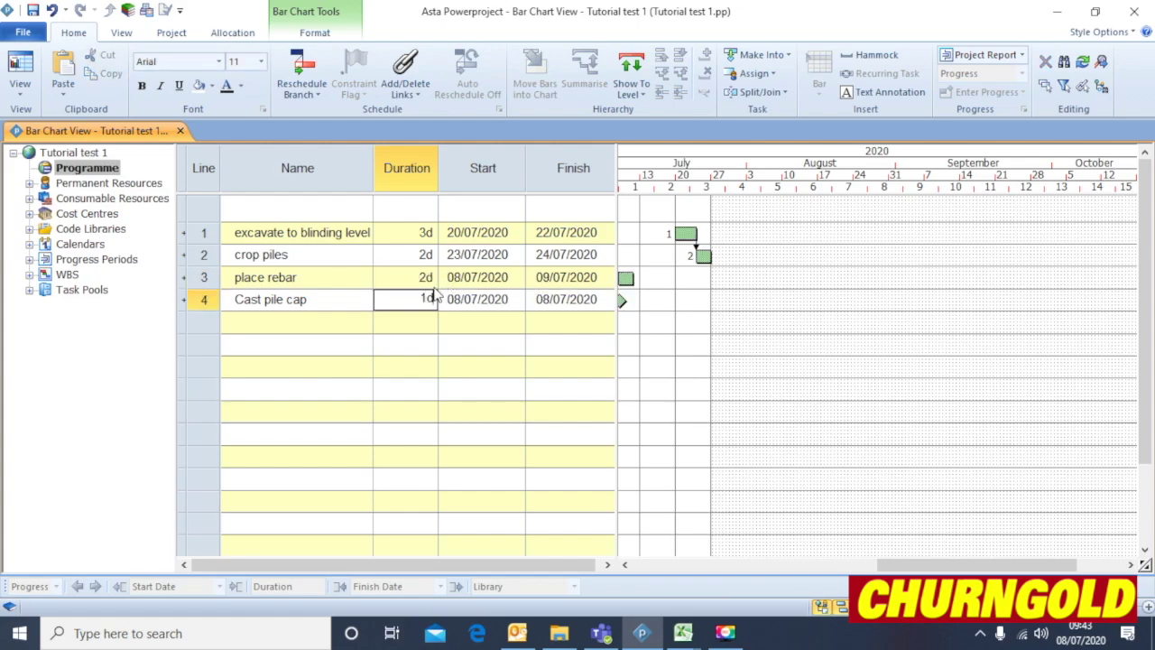
left_click(456, 325)
- Move place rebar to 27/07/2020 and Cast pile cap to 29/07/2020, linking all four tasks in sequence
left_click_drag(625, 278, 720, 279)
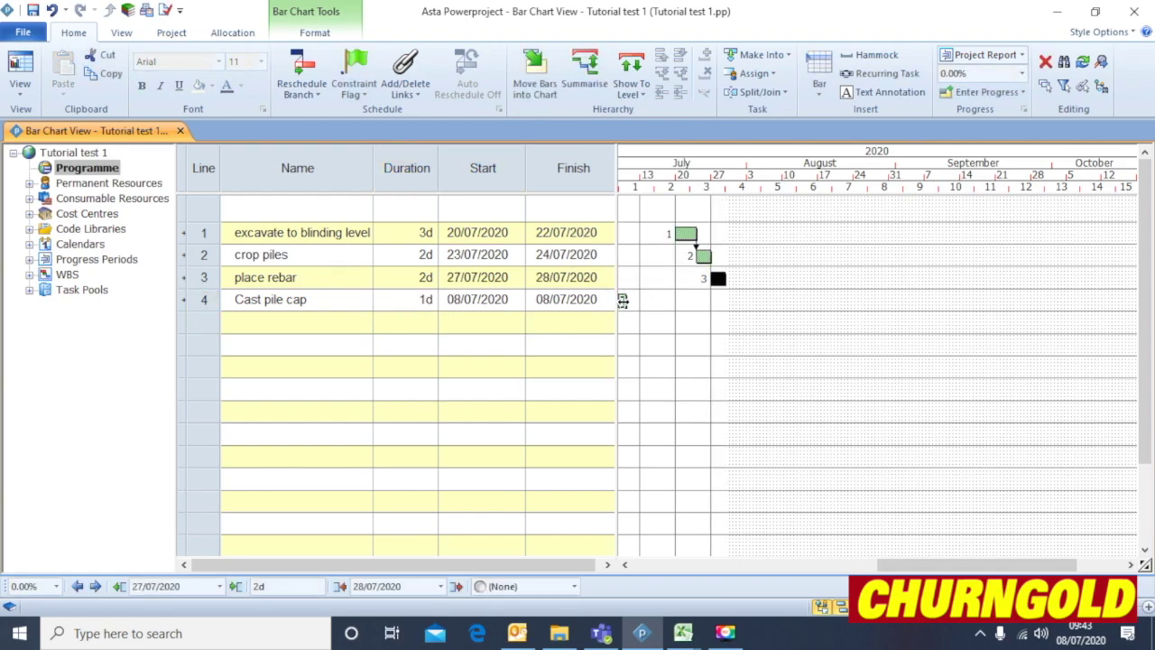
left_click_drag(635, 302, 656, 303)
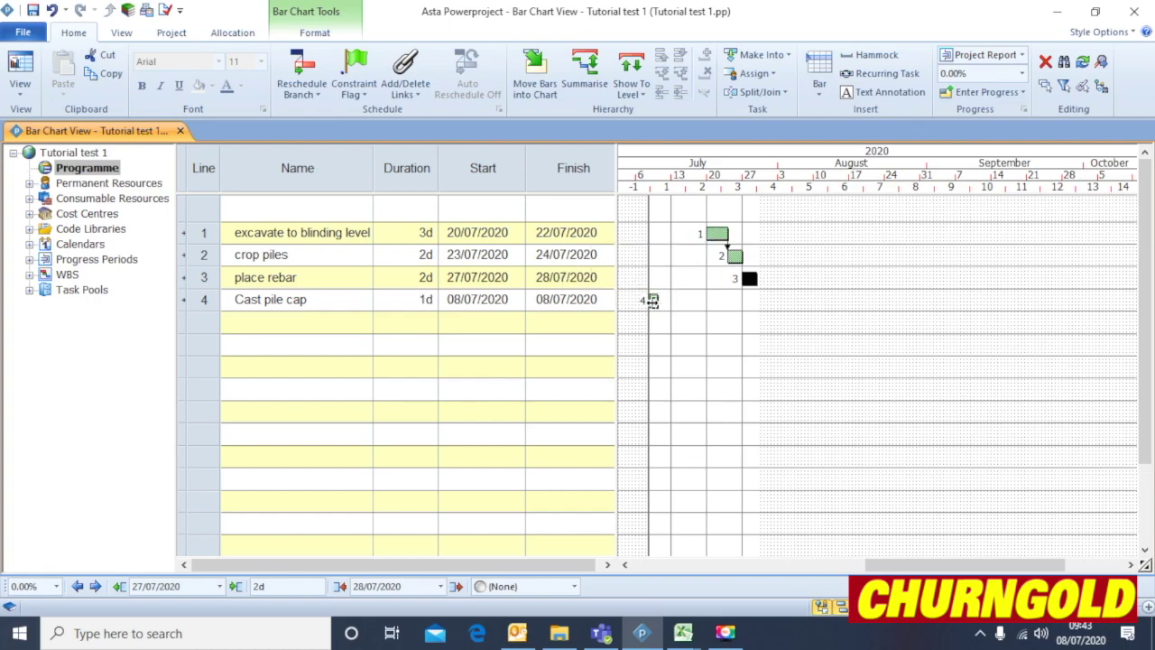
left_click_drag(653, 302, 765, 301)
left_click_drag(740, 259, 758, 300)
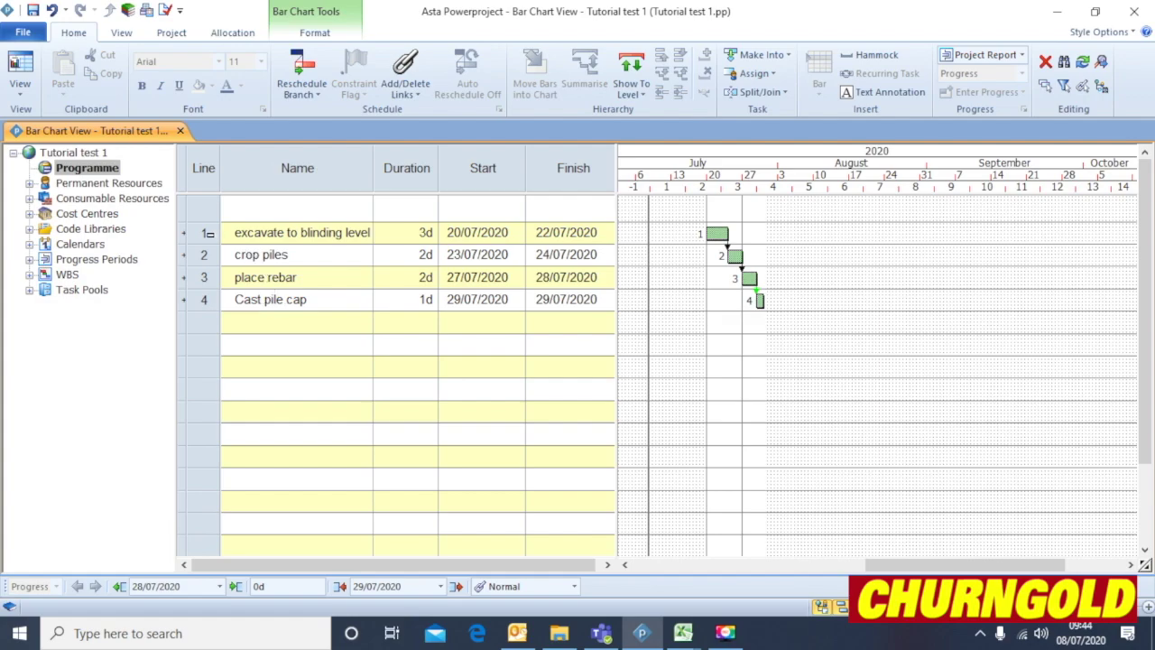
left_click_drag(208, 232, 207, 300)
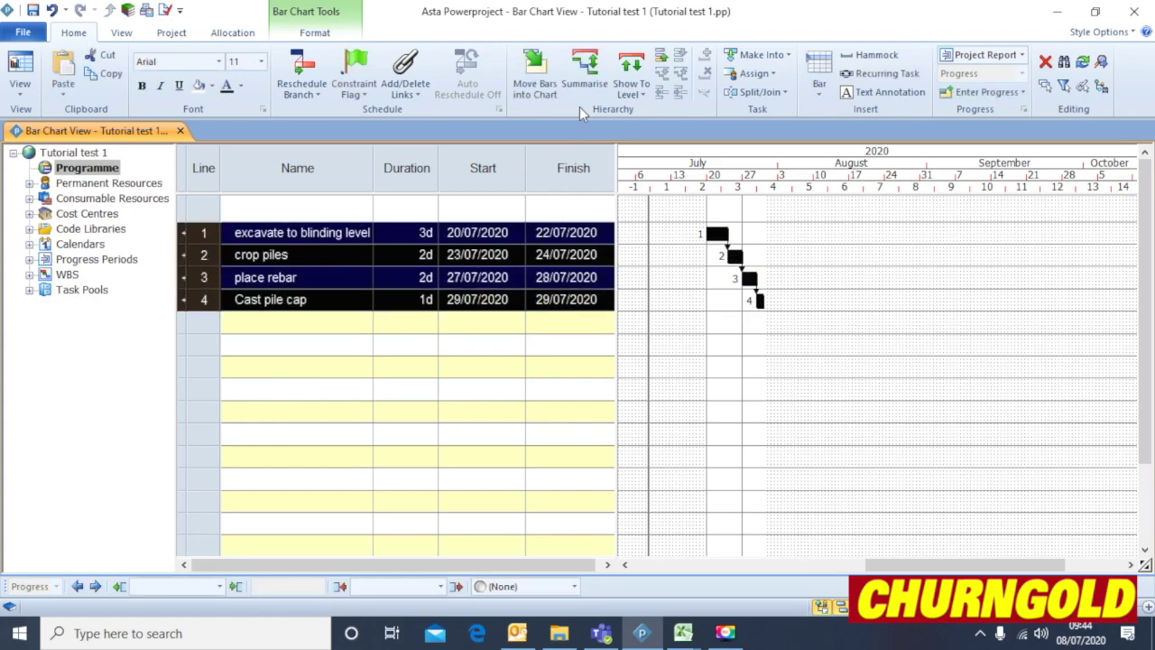
- Summarise the four selected tasks under a new row named 'Pile Cap Construction'
left_click(587, 81)
left_click(338, 234)
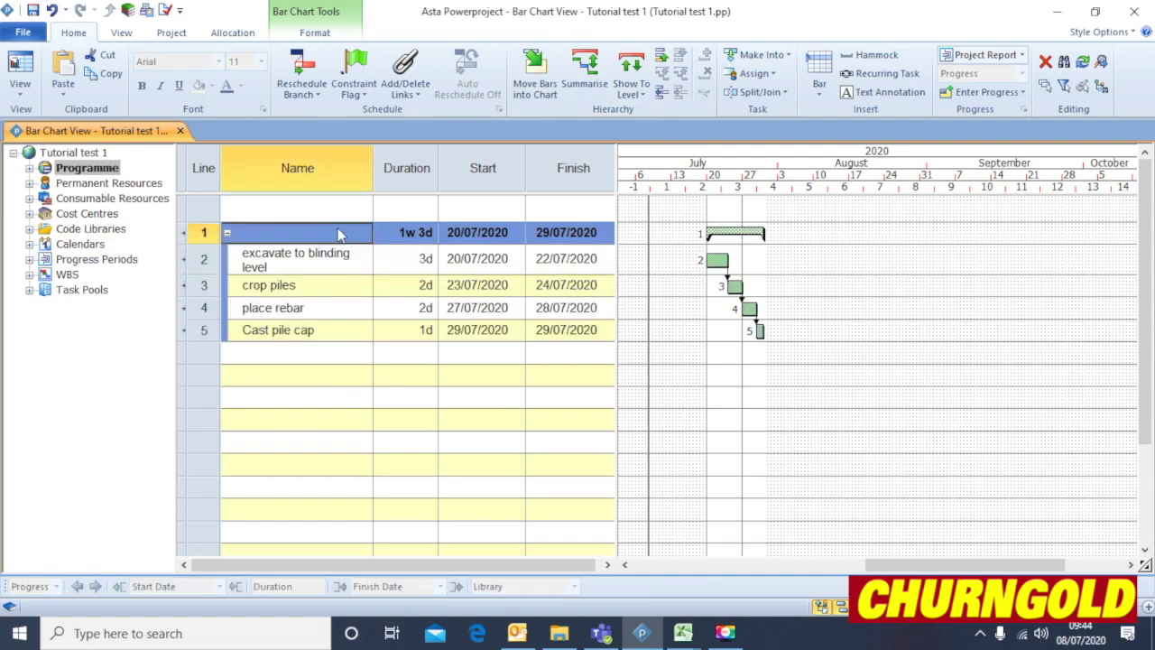
type("Pile")
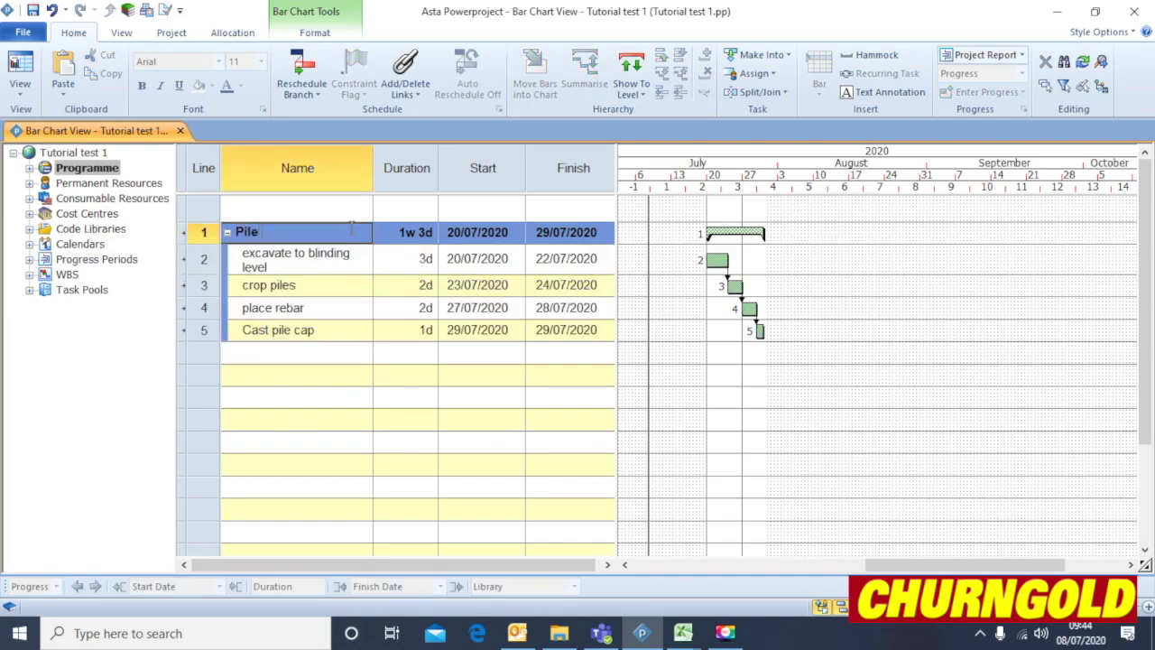
type(" Cap Construction")
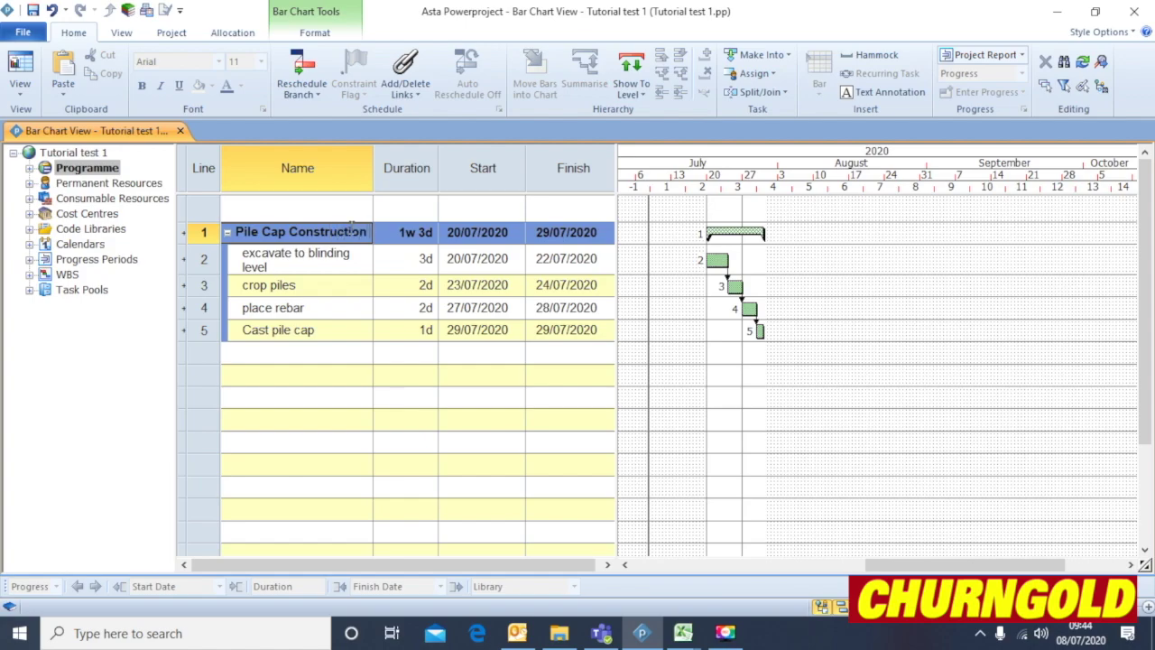
left_click(337, 397)
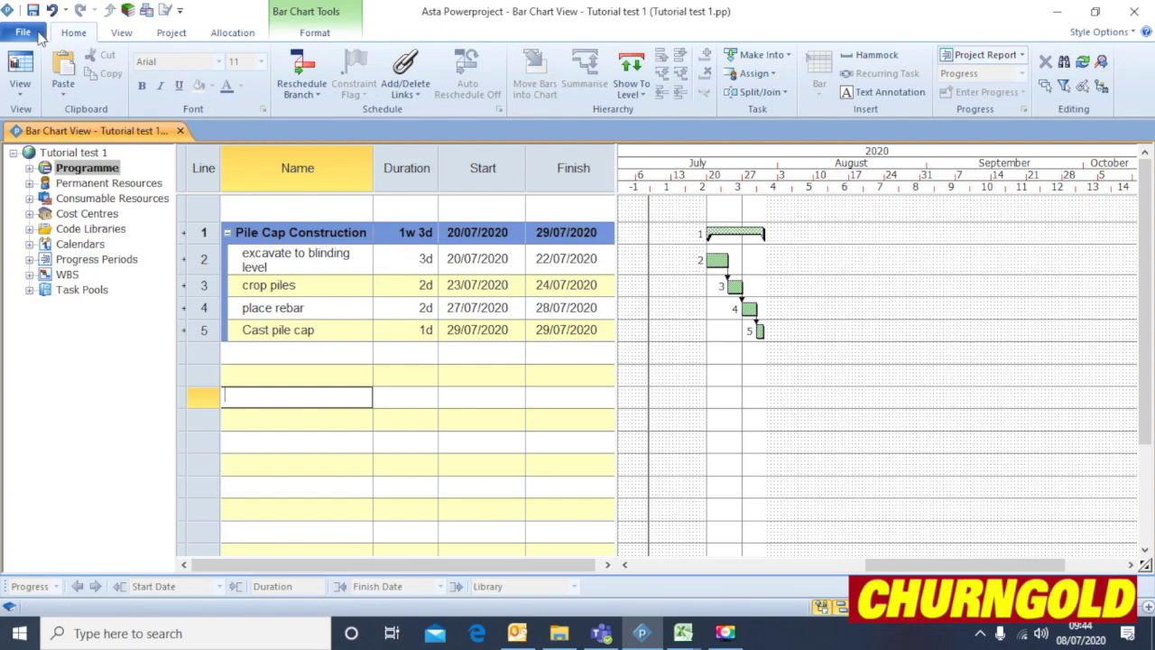
left_click(23, 31)
- Open the Bradley Court CONTRACT Programme Basement start date 9_10_19.pp from the Recent projects list
left_click(47, 107)
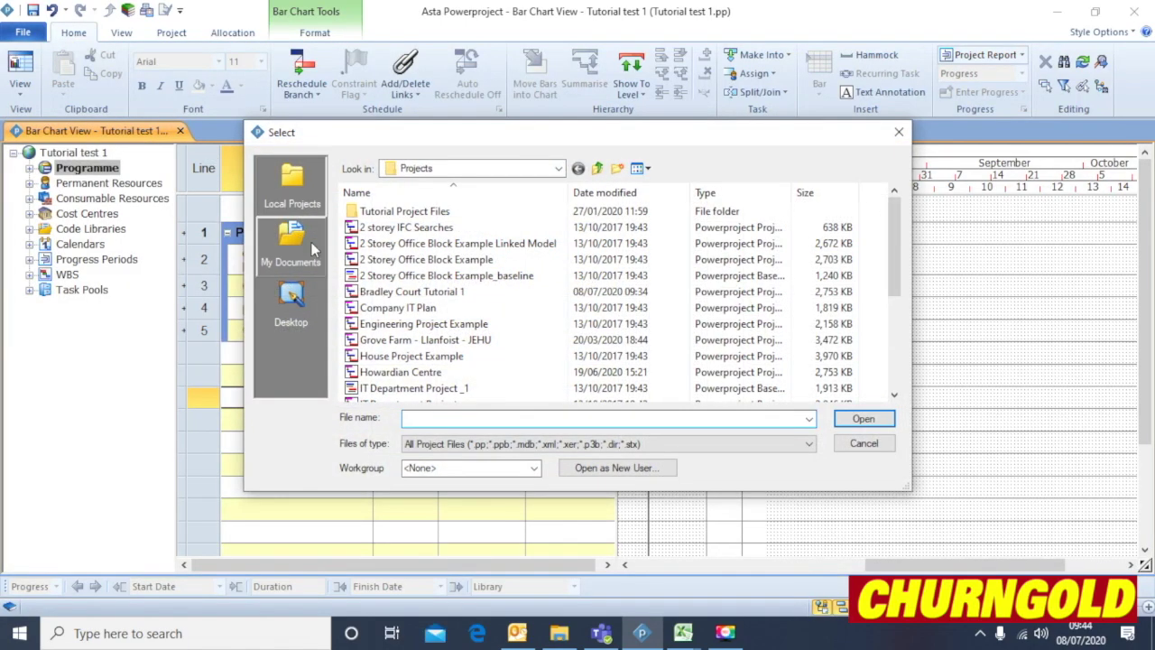
left_click(292, 307)
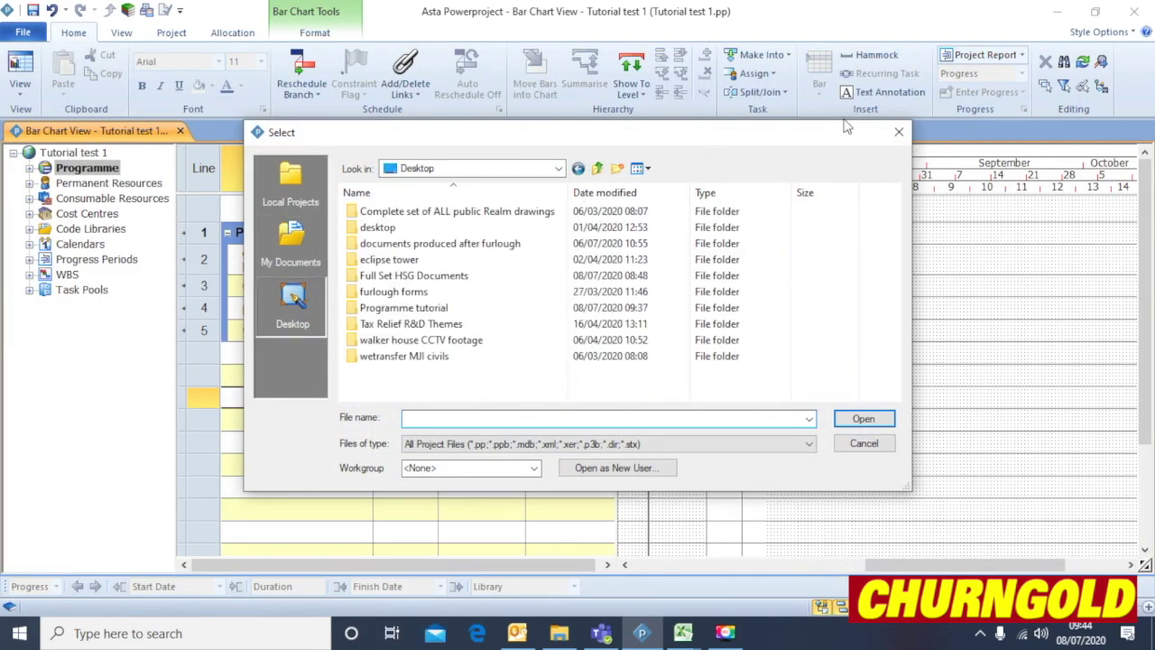
left_click(899, 134)
left_click(23, 31)
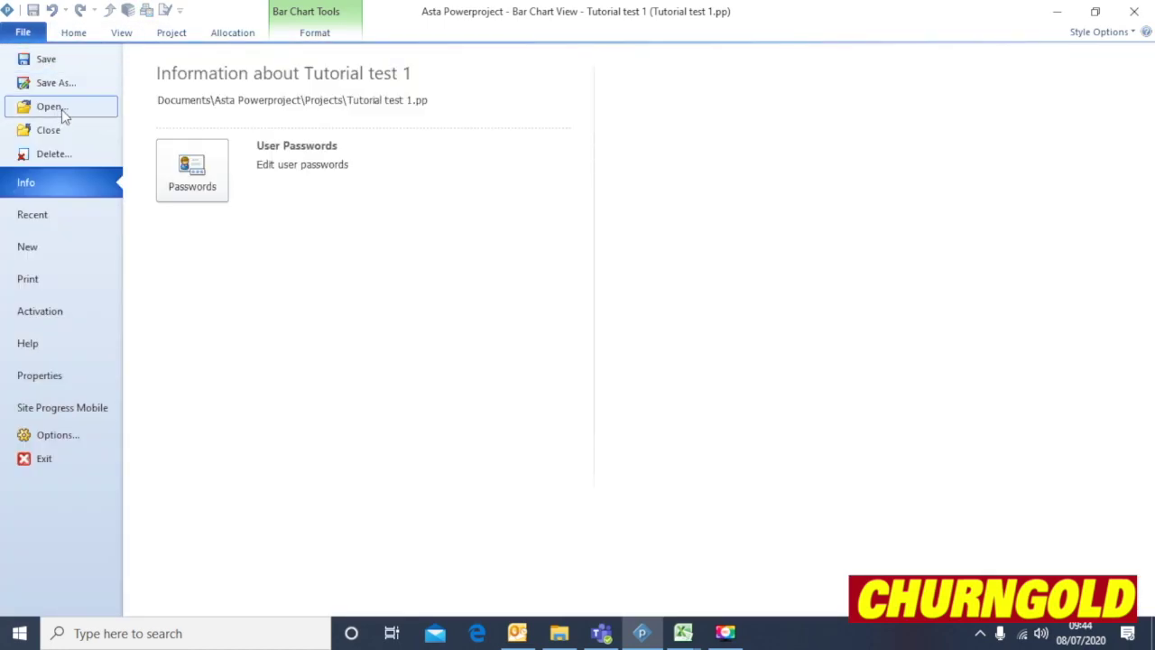
left_click(73, 214)
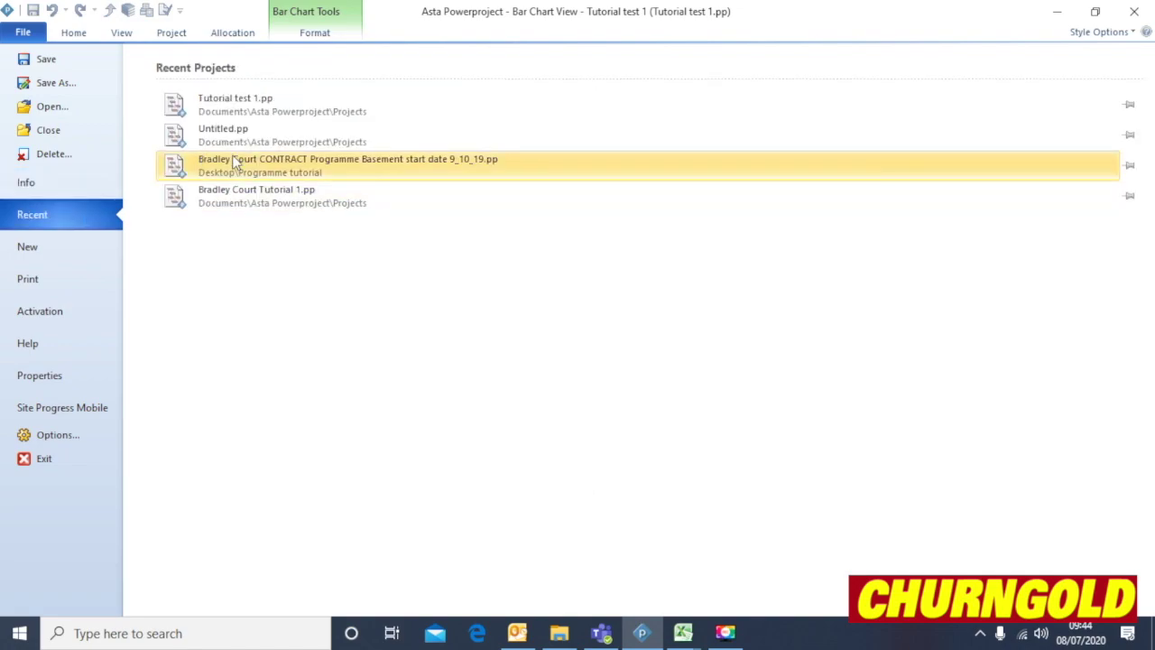
left_click(262, 173)
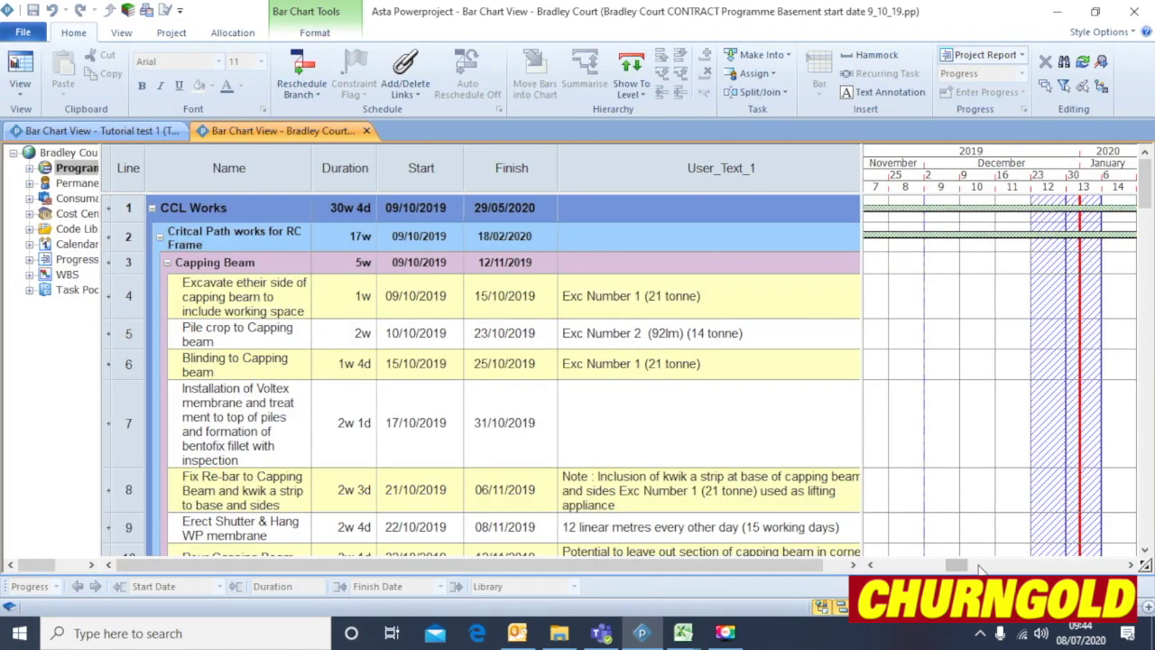
- Scroll the Bradley Court grid down to the basement excavation and Pilecaps & Core In Basement rows
left_click_drag(957, 565, 939, 564)
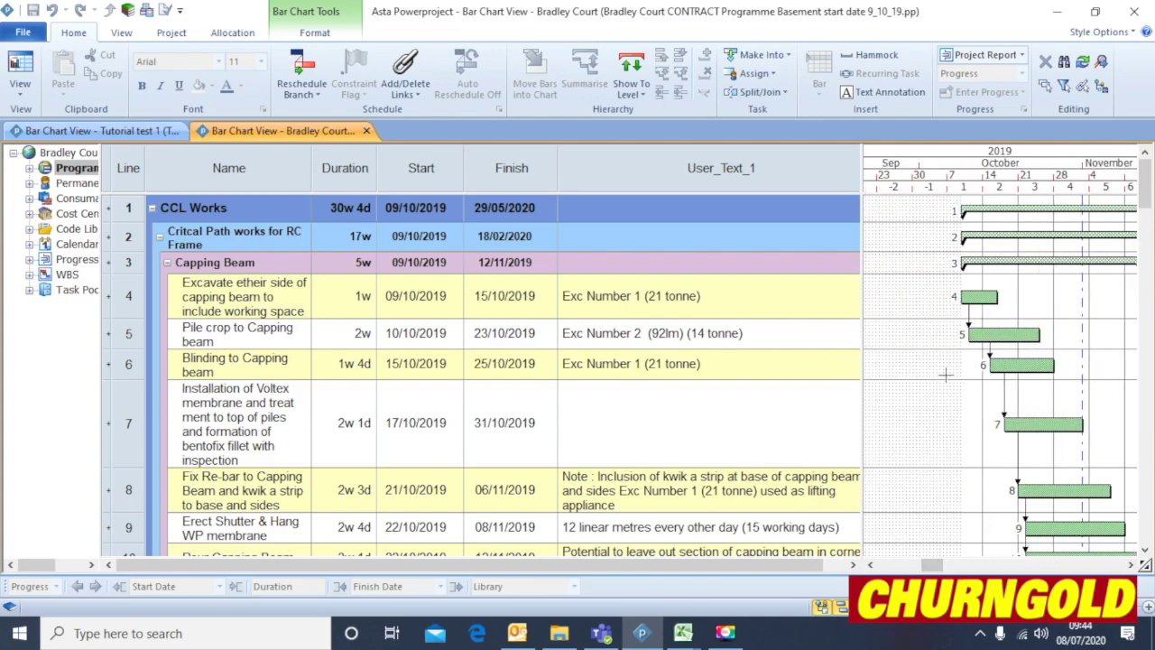
scroll(954, 395, "down", 1)
scroll(954, 396, "up", 1)
scroll(378, 304, "down", 1)
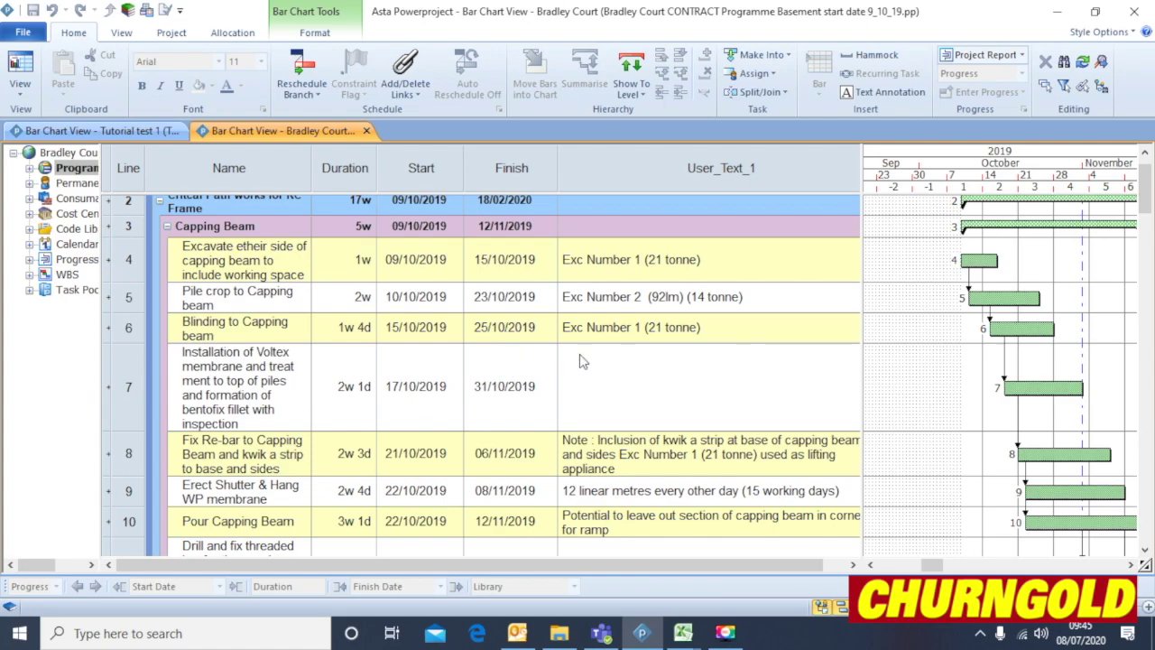
scroll(582, 359, "down", 3)
scroll(583, 359, "down", 1)
scroll(578, 360, "down", 1)
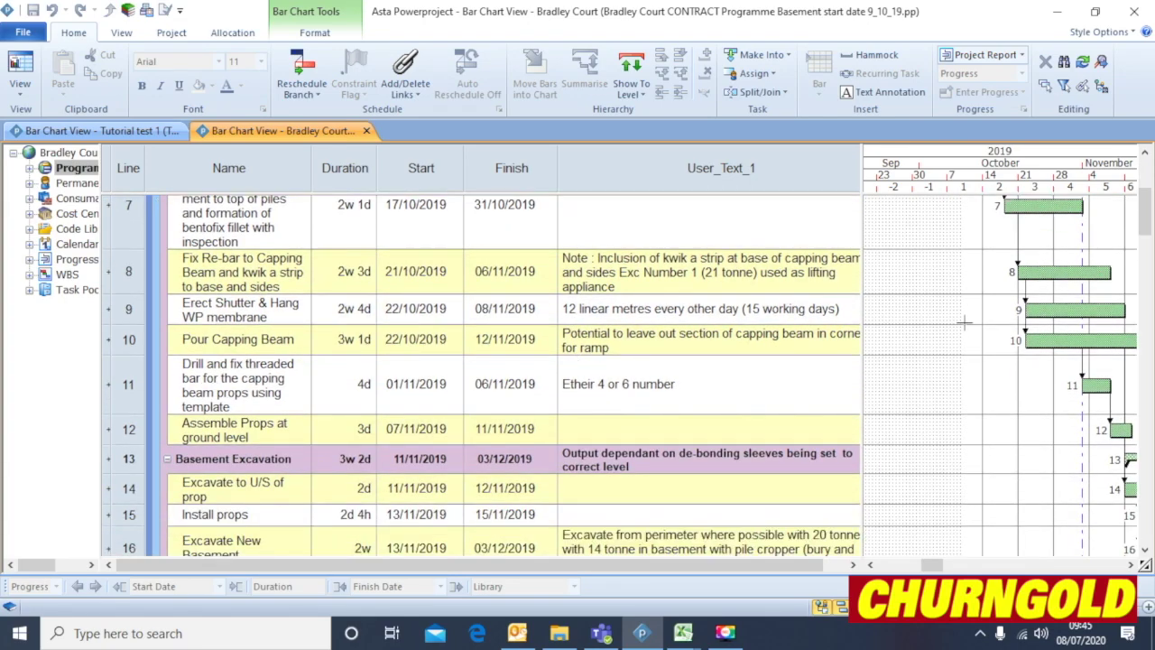
left_click(1132, 565)
left_click(1133, 565)
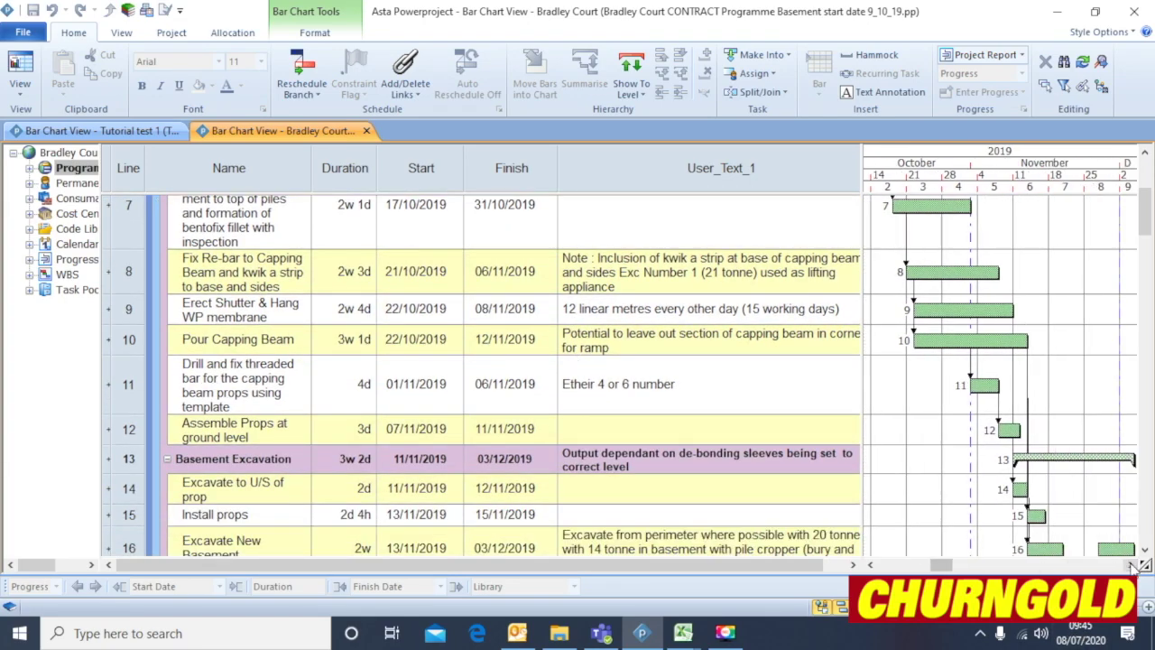
scroll(541, 414, "down", 1)
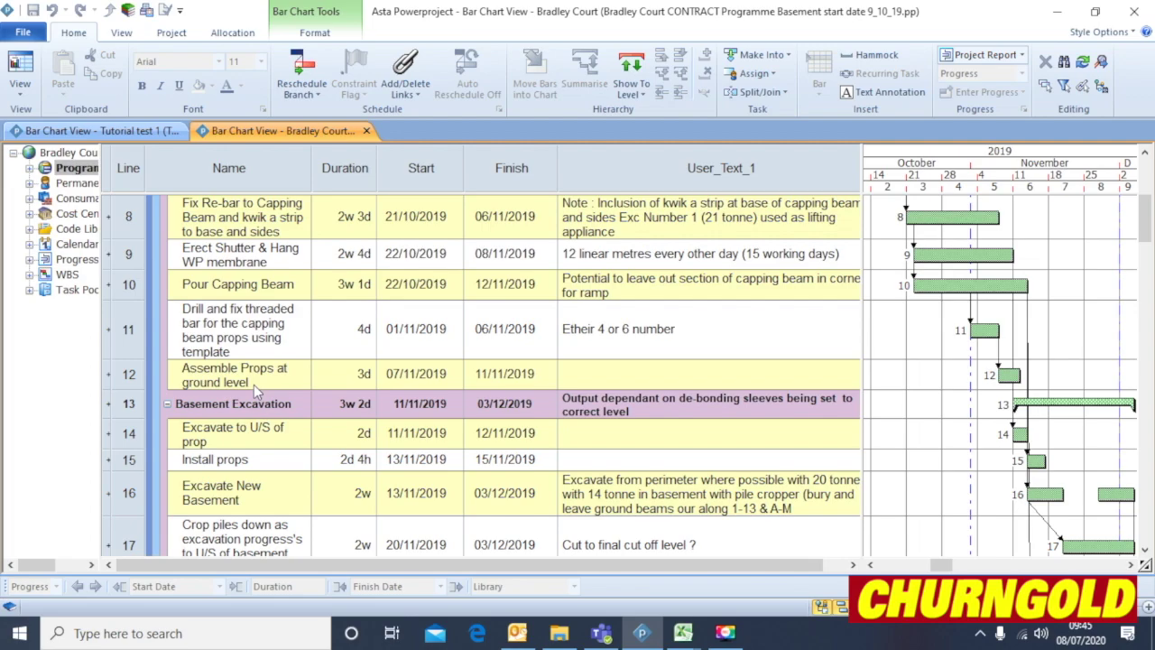
scroll(262, 385, "down", 1)
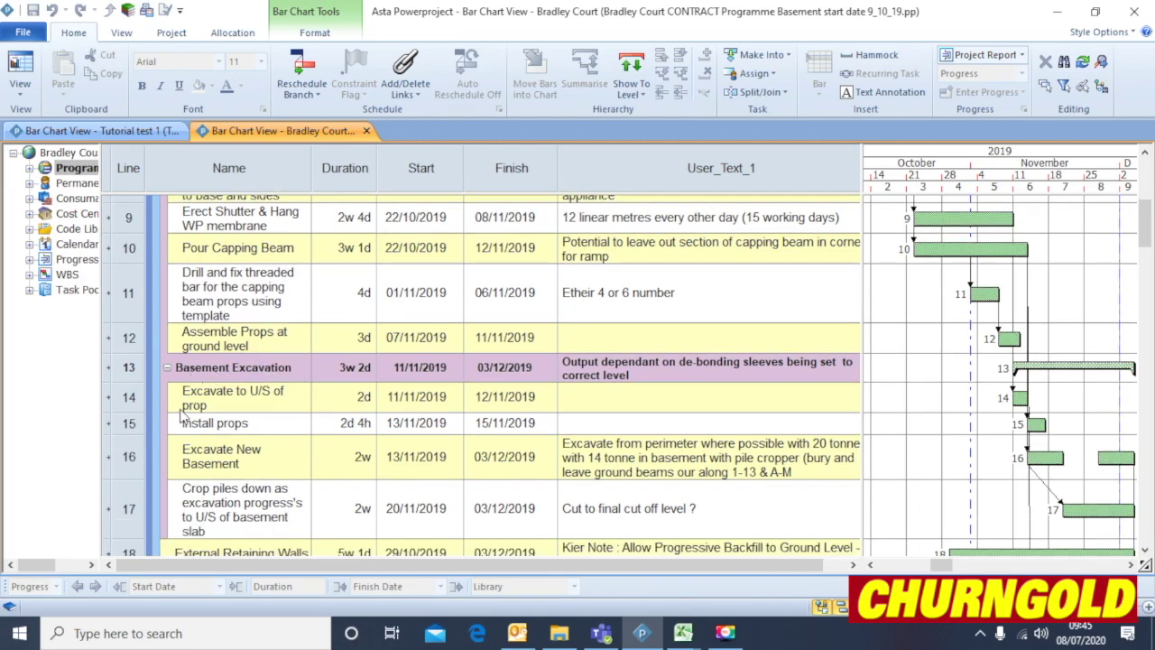
scroll(943, 307, "down", 3)
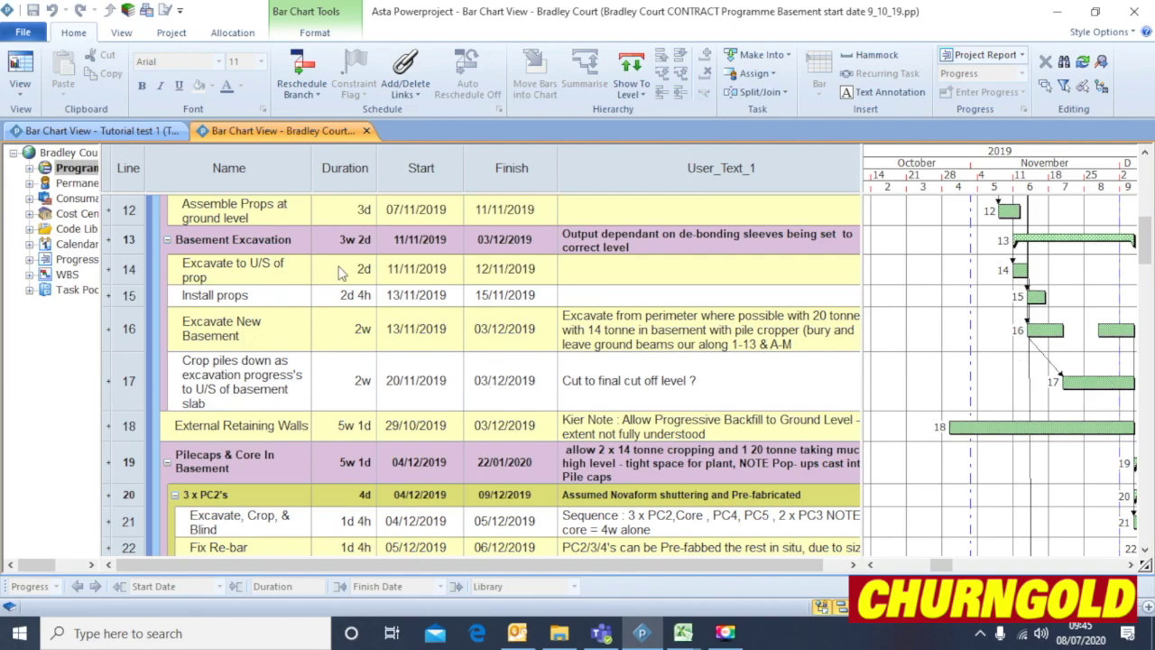
scroll(692, 295, "down", 1)
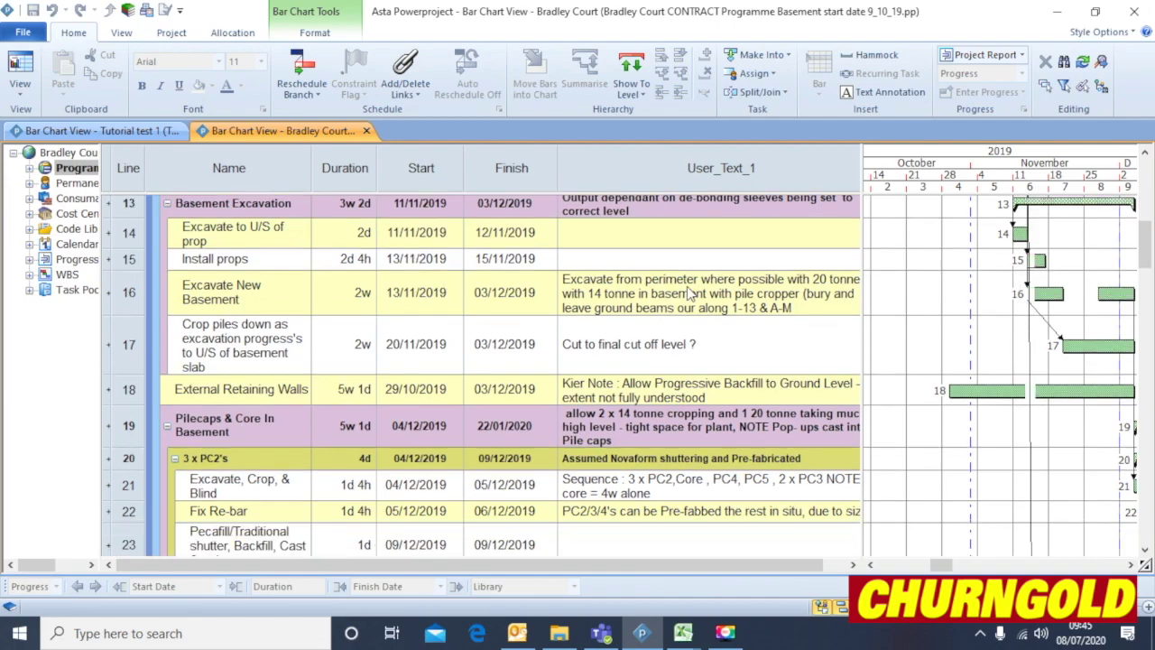
scroll(948, 425, "down", 1)
scroll(912, 400, "down", 2)
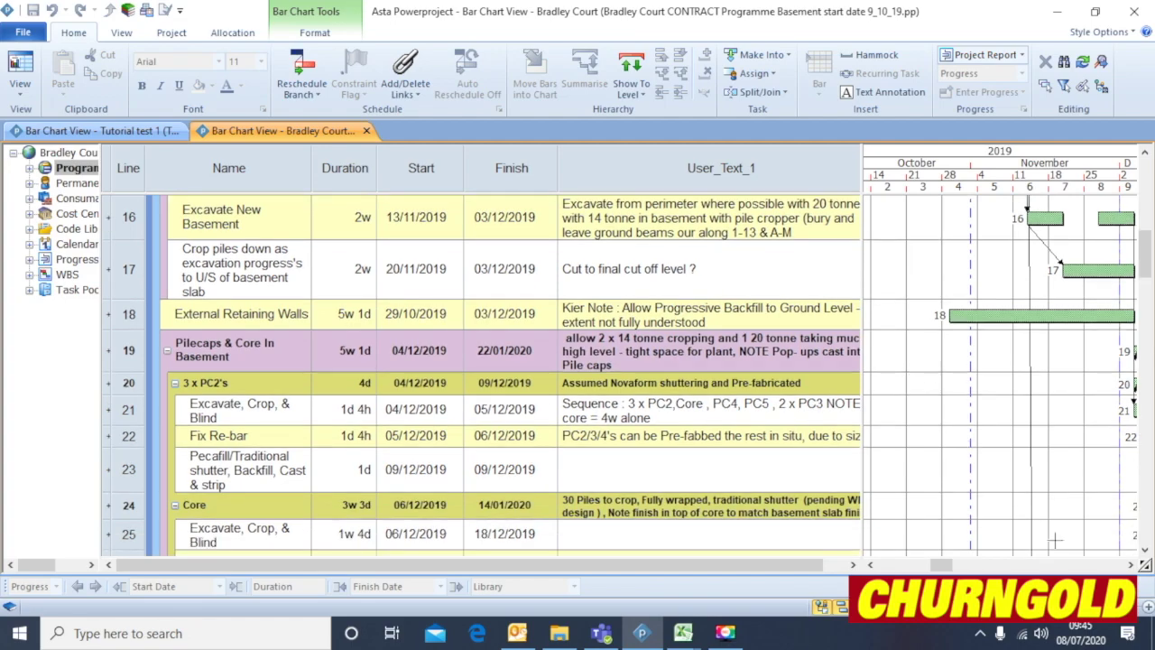
- Scroll the Bradley Court grid and move its timeline through January–February to review the pile cap notes
left_click(1132, 565)
left_click(1132, 565)
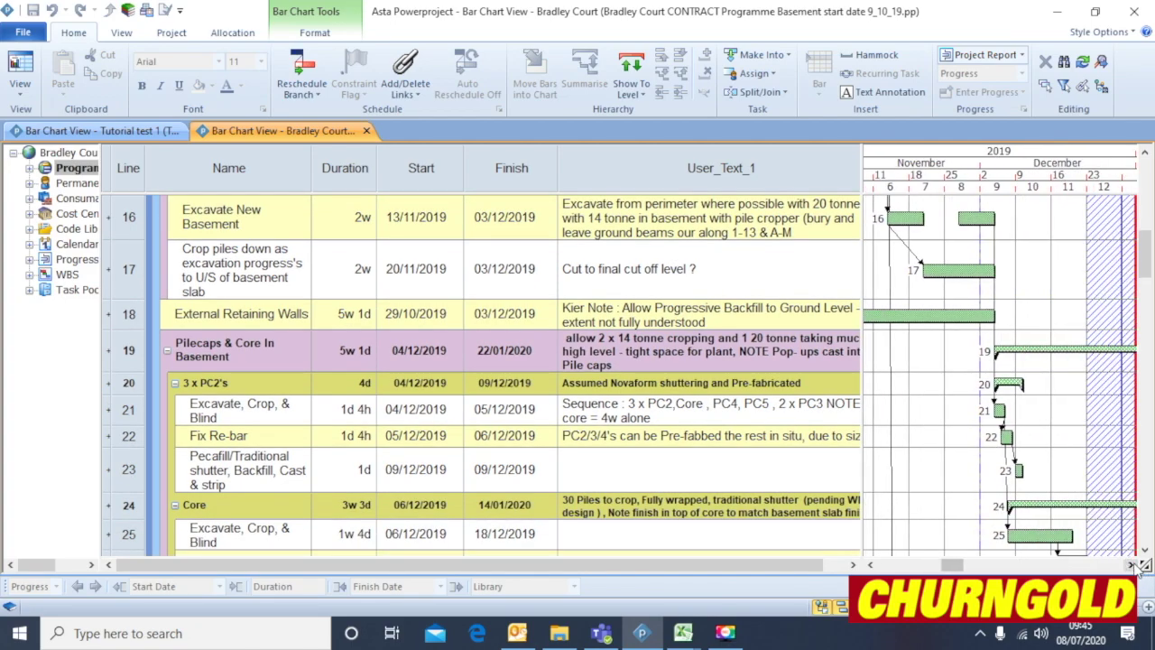
scroll(521, 298, "down", 1)
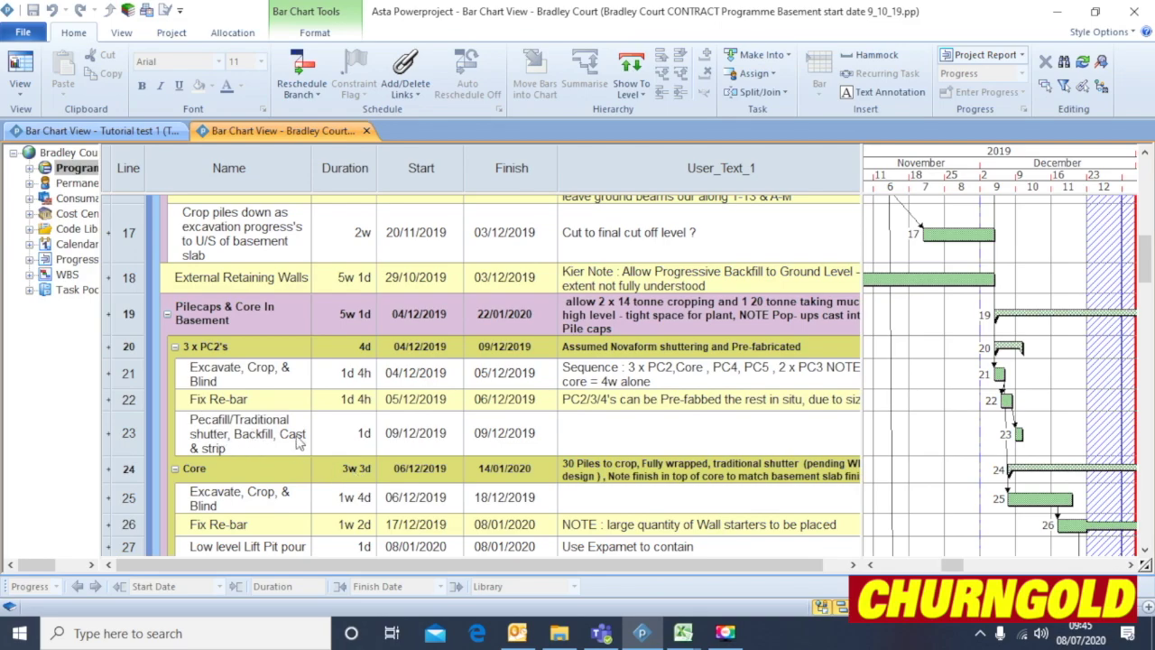
scroll(1039, 398, "down", 1)
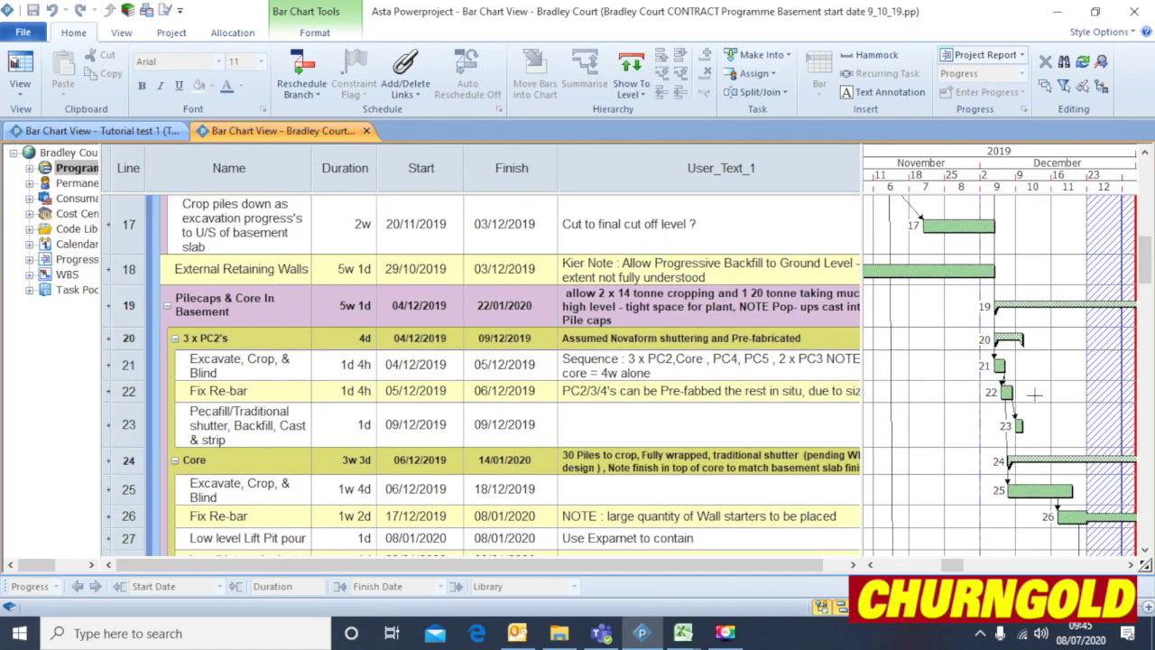
left_click(1131, 564)
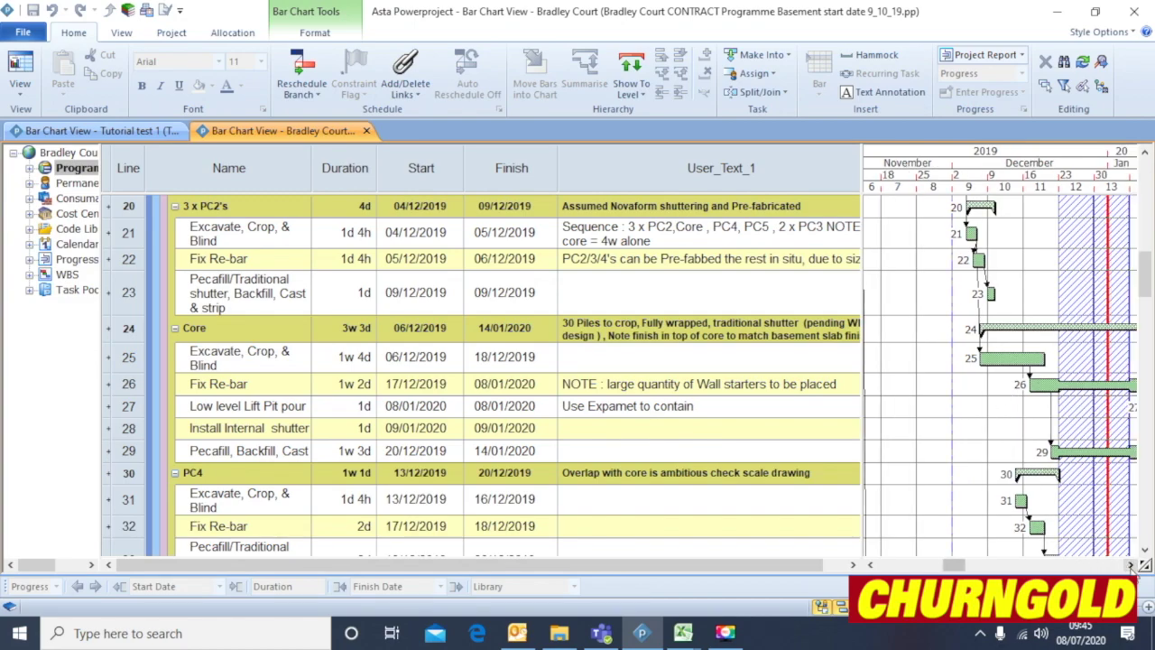
left_click(1131, 564)
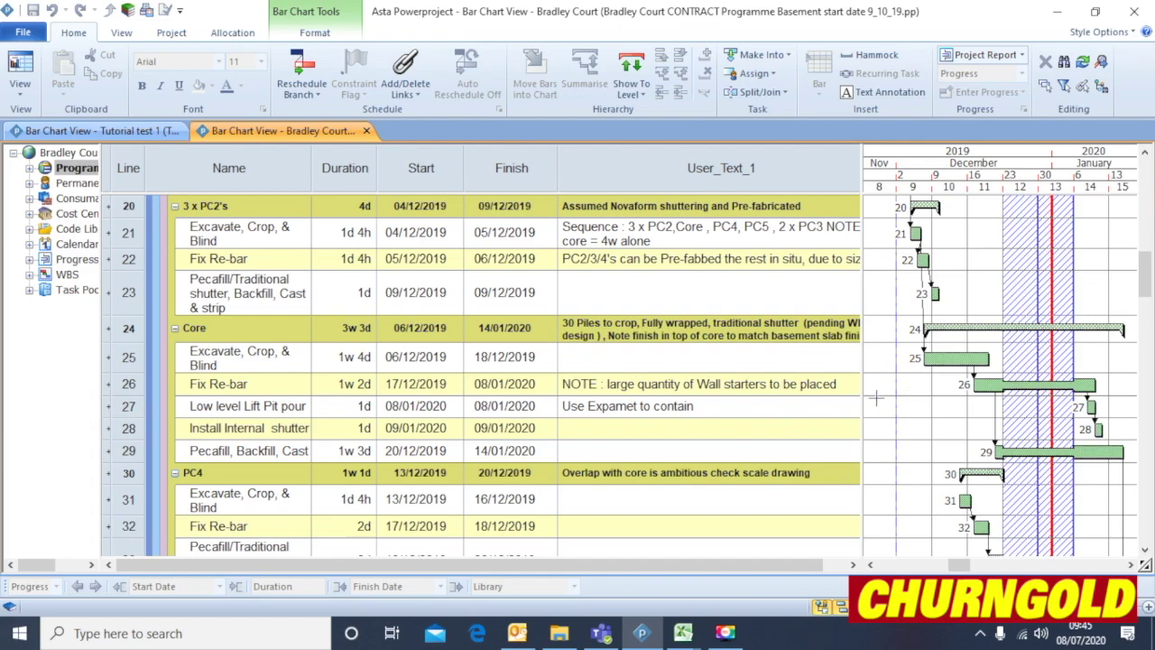
scroll(483, 488, "down", 1)
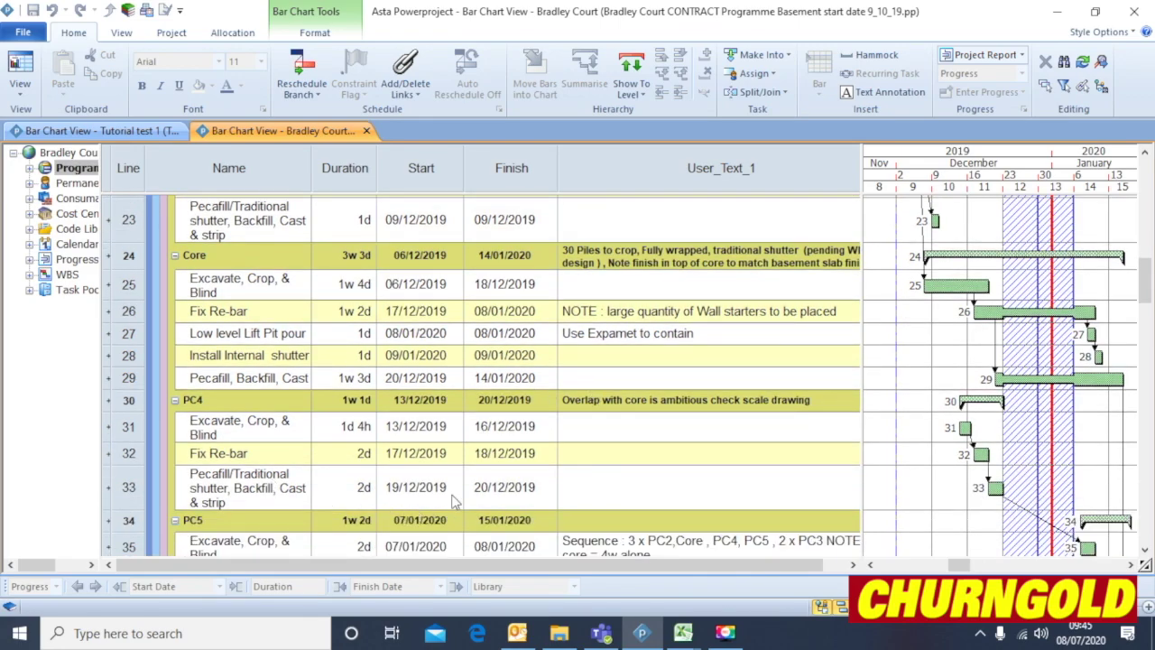
scroll(993, 379, "down", 2)
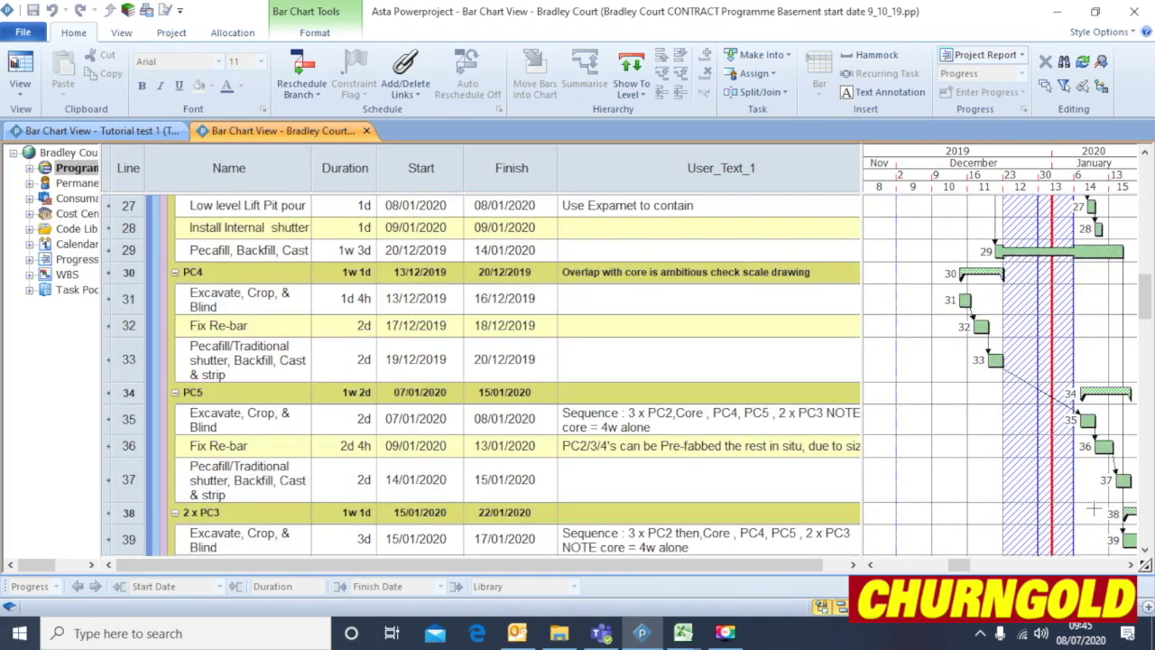
left_click(1129, 566)
scroll(876, 359, "down", 3)
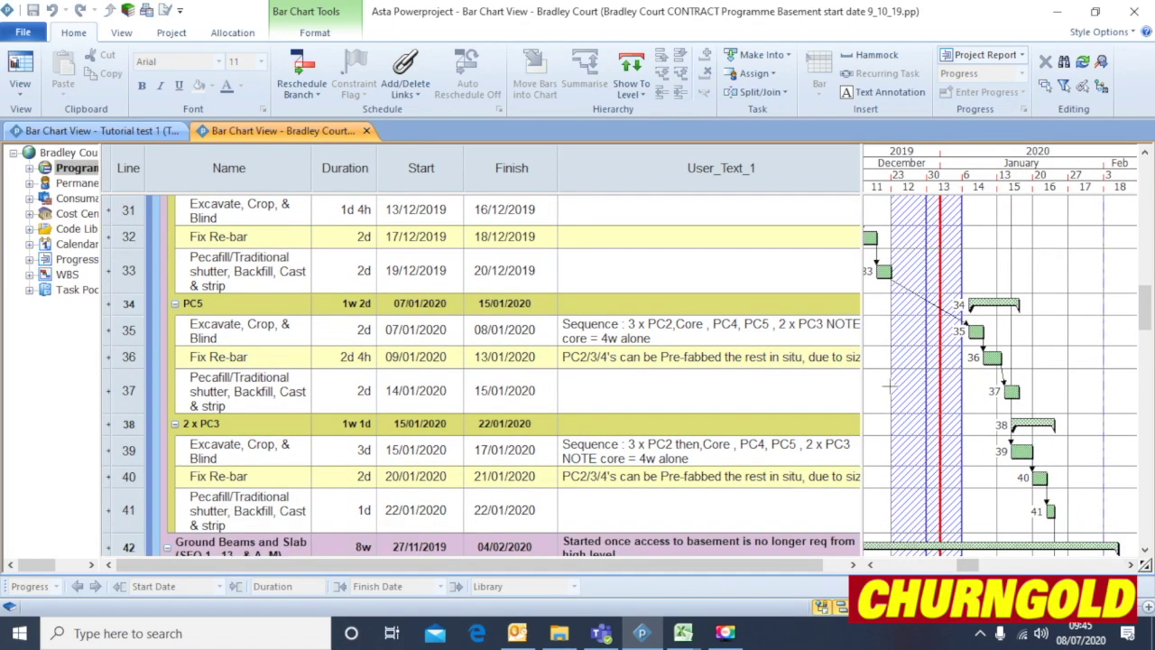
scroll(833, 338, "down", 3)
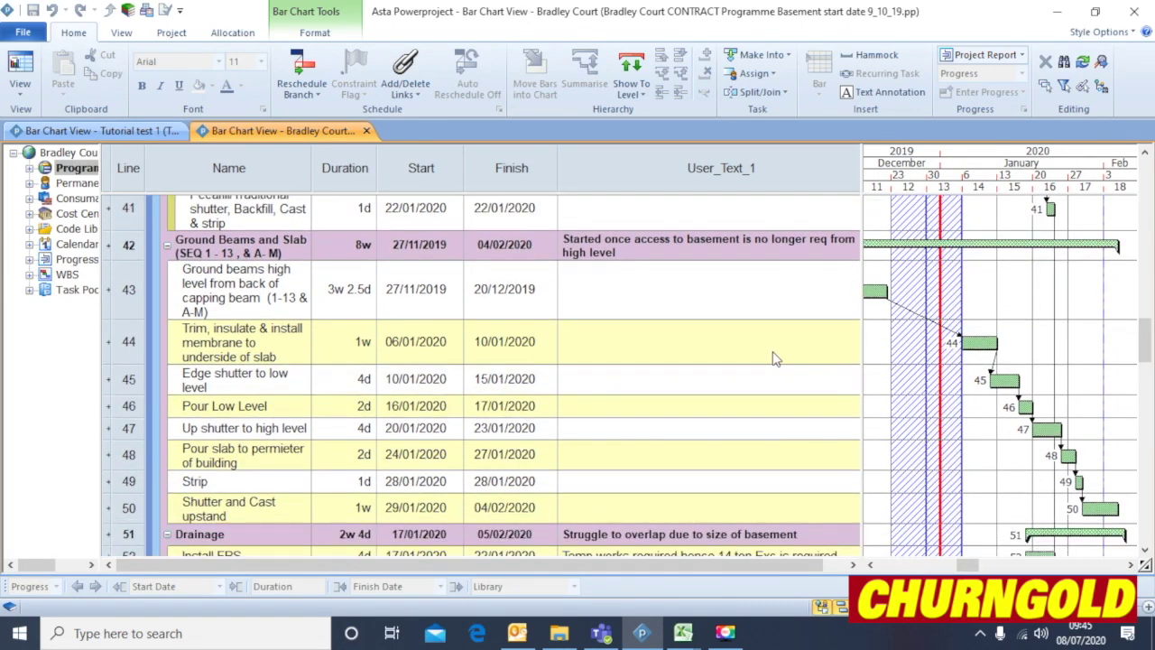
scroll(767, 370, "up", 2)
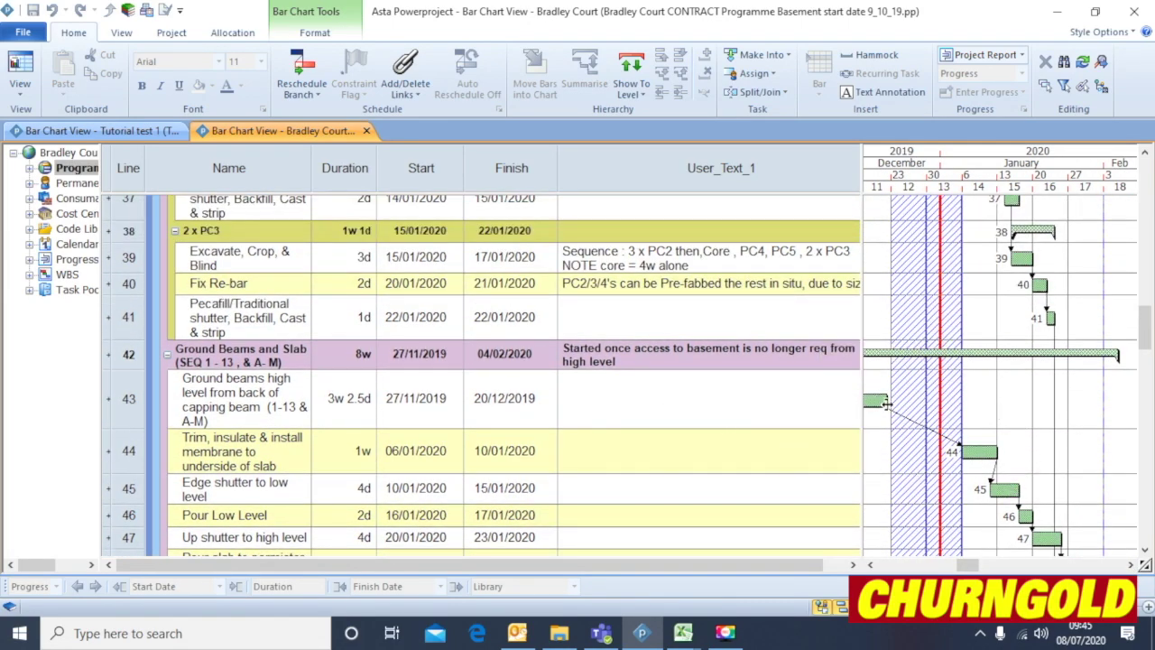
left_click(870, 565)
scroll(949, 413, "up", 5)
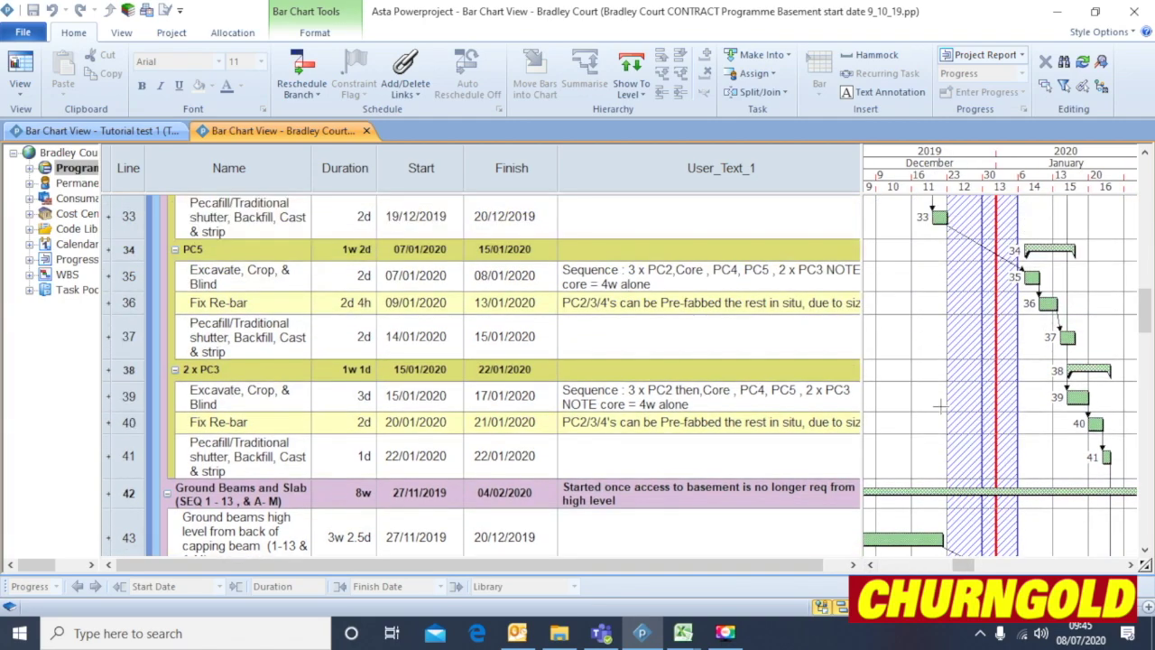
scroll(781, 350, "up", 3)
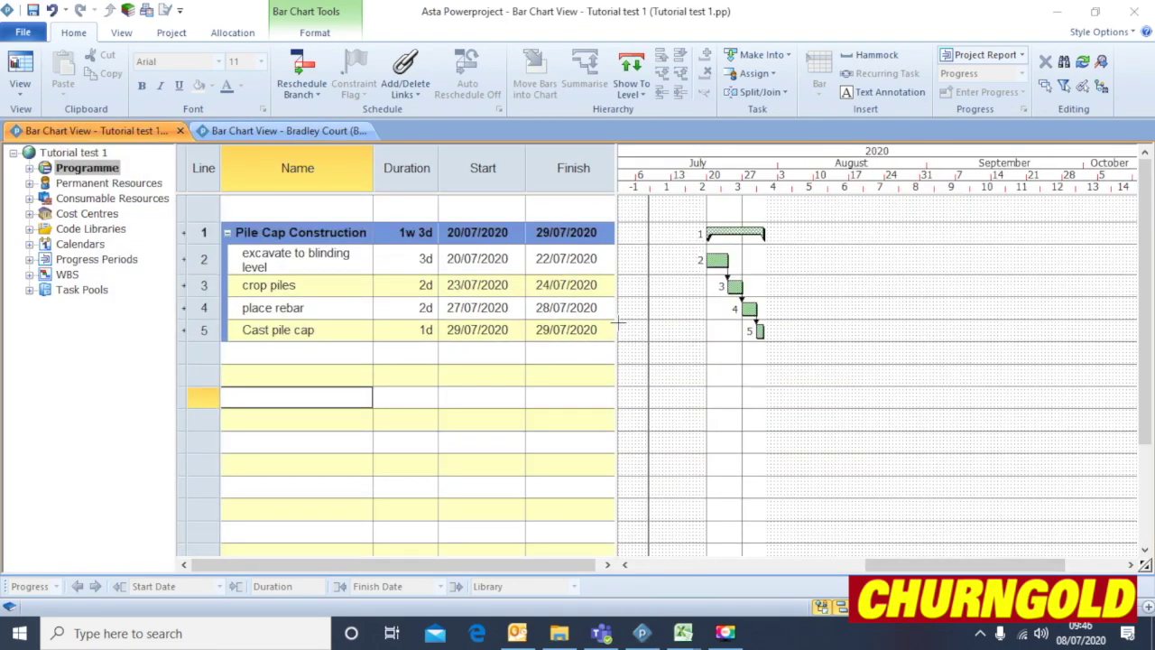
- Widen the task table and add a User_Text_1 column from Add Column > User Fields
left_click_drag(618, 322, 778, 325)
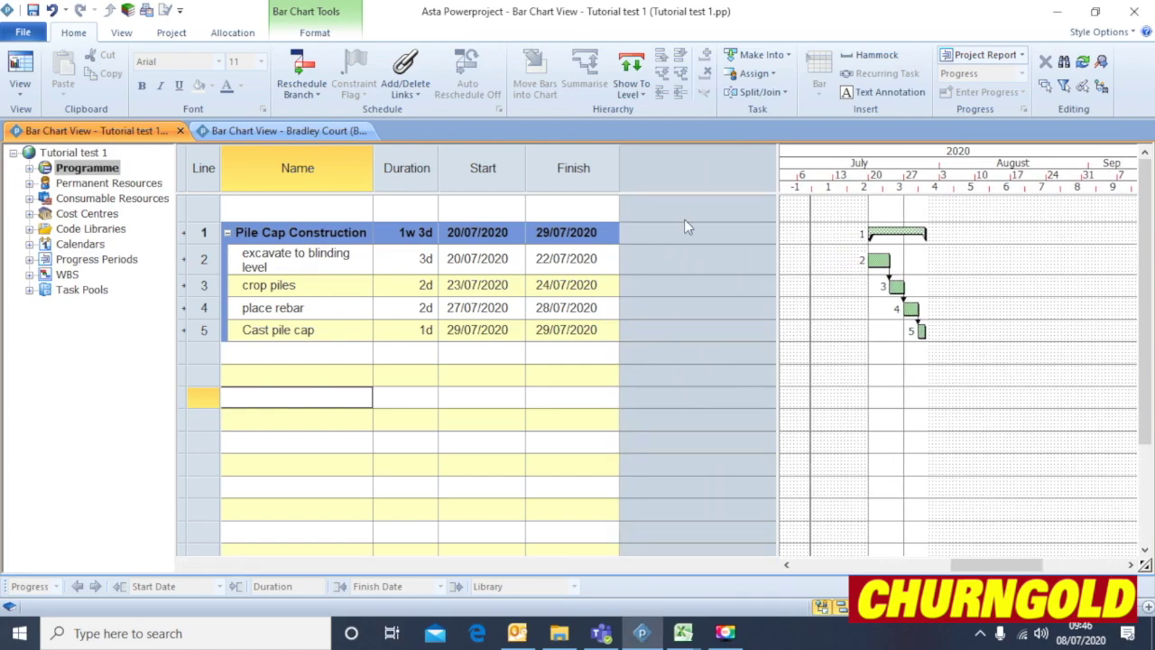
right_click(651, 180)
mouse_move(709, 325)
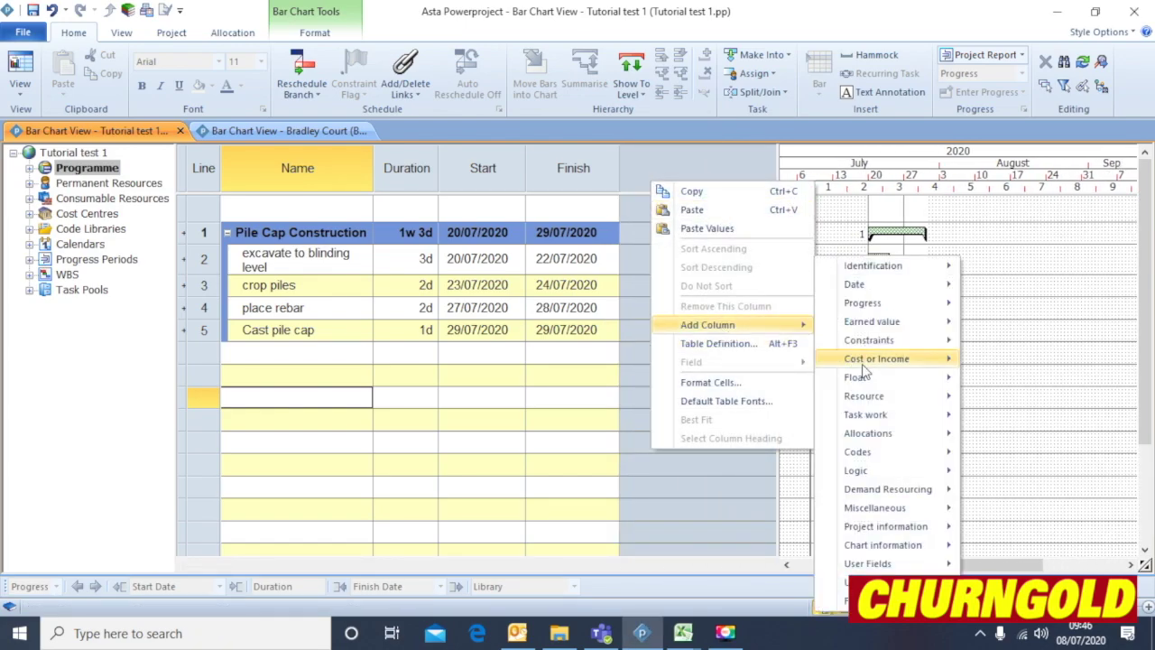
mouse_move(902, 508)
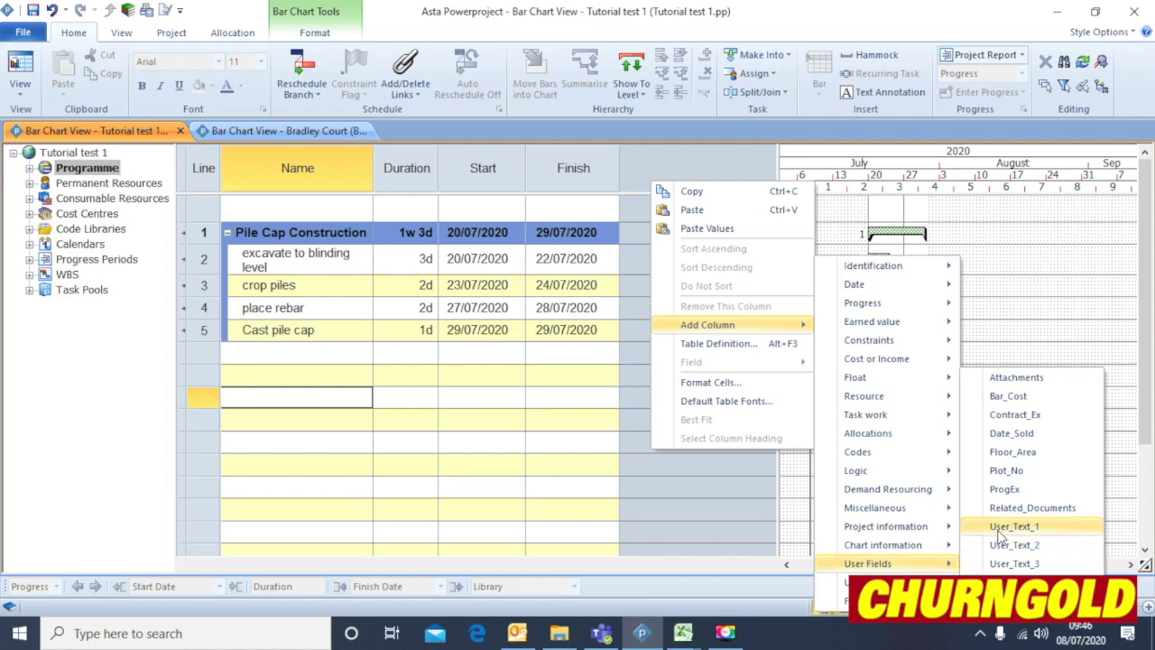
left_click(1038, 526)
left_click(802, 497)
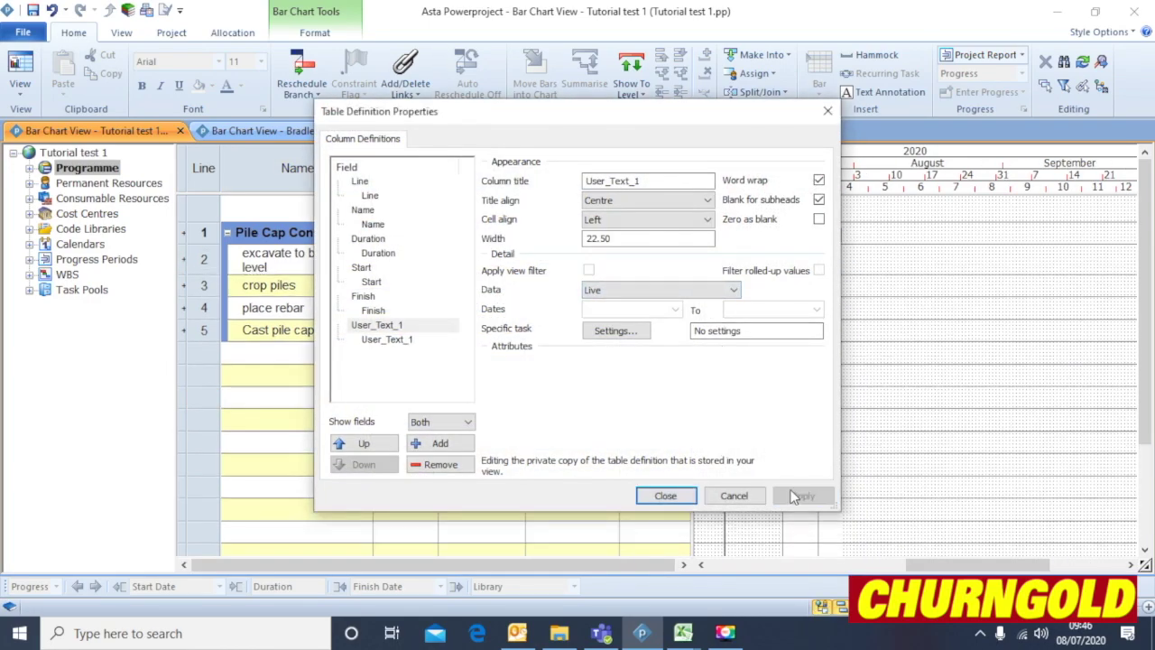
left_click(665, 495)
left_click(639, 259)
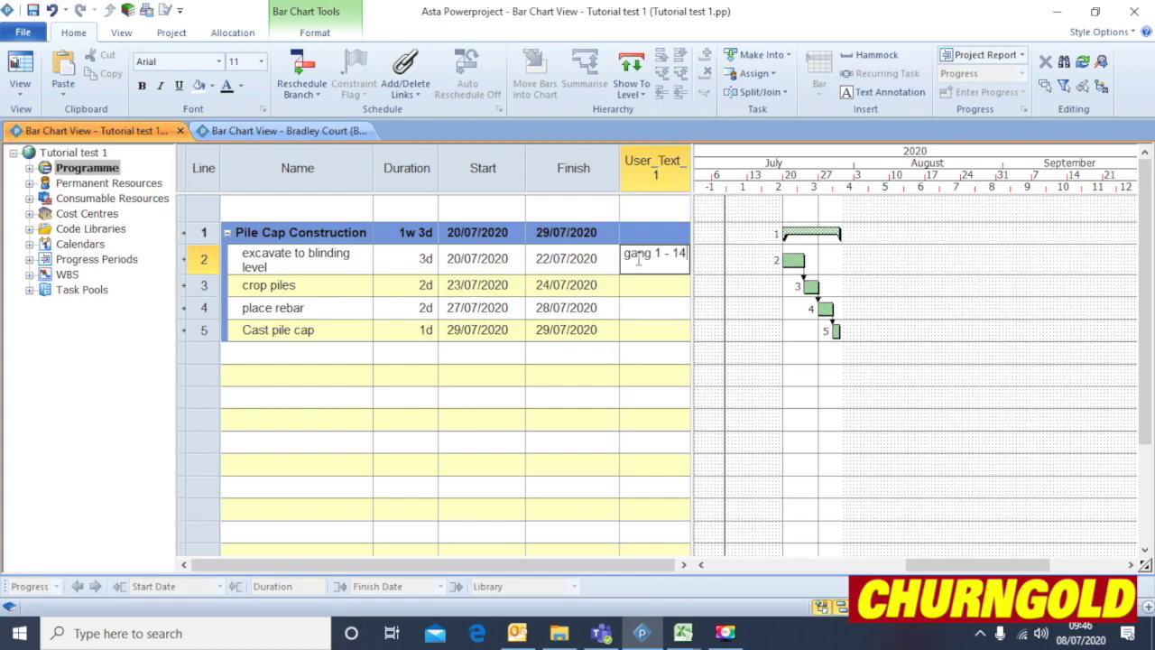
- Finish the excavation note as 'gang 1 - 14 tone excavator' and auto-fit the User_Text_1 column
type("ton")
type("e exac")
type("avat")
type("or")
key("Return")
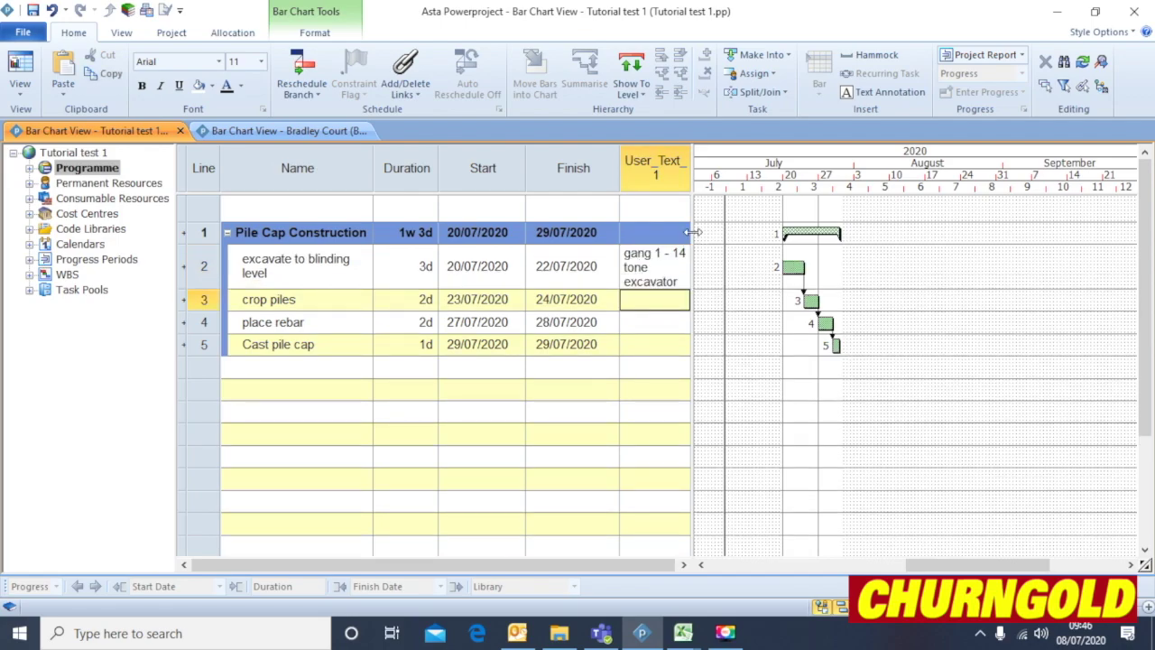
left_click_drag(694, 232, 722, 232)
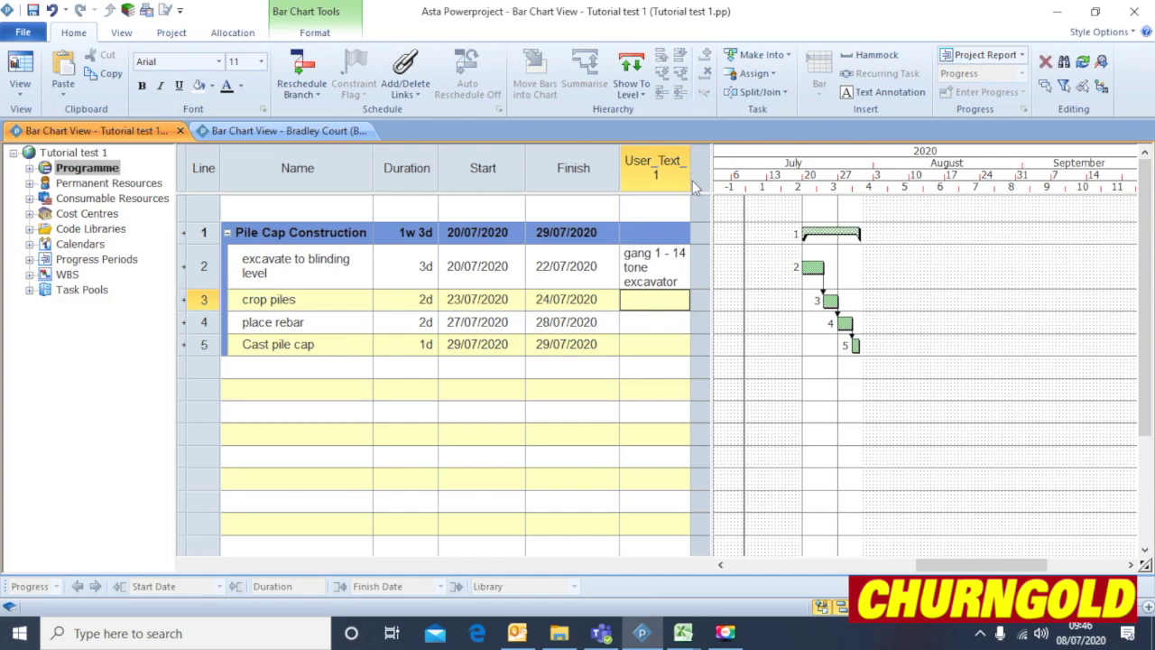
double_click(688, 180)
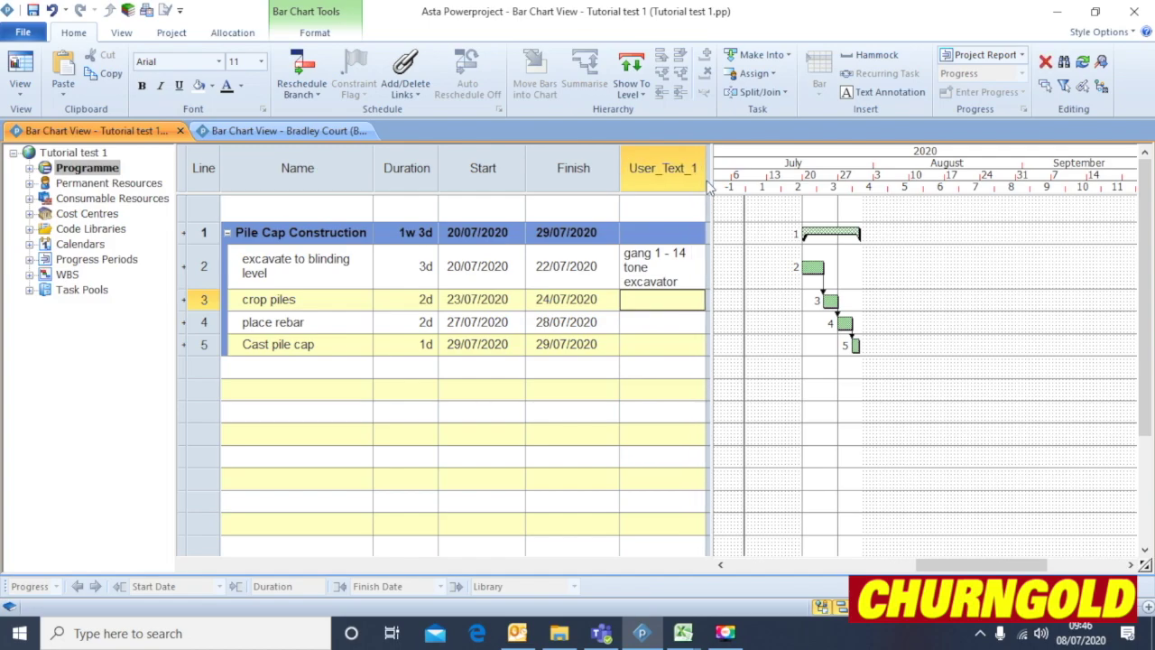
- Select the User_Text_1 note cells of the place rebar, Cast pile cap and excavation tasks
left_click(653, 323)
double_click(648, 346)
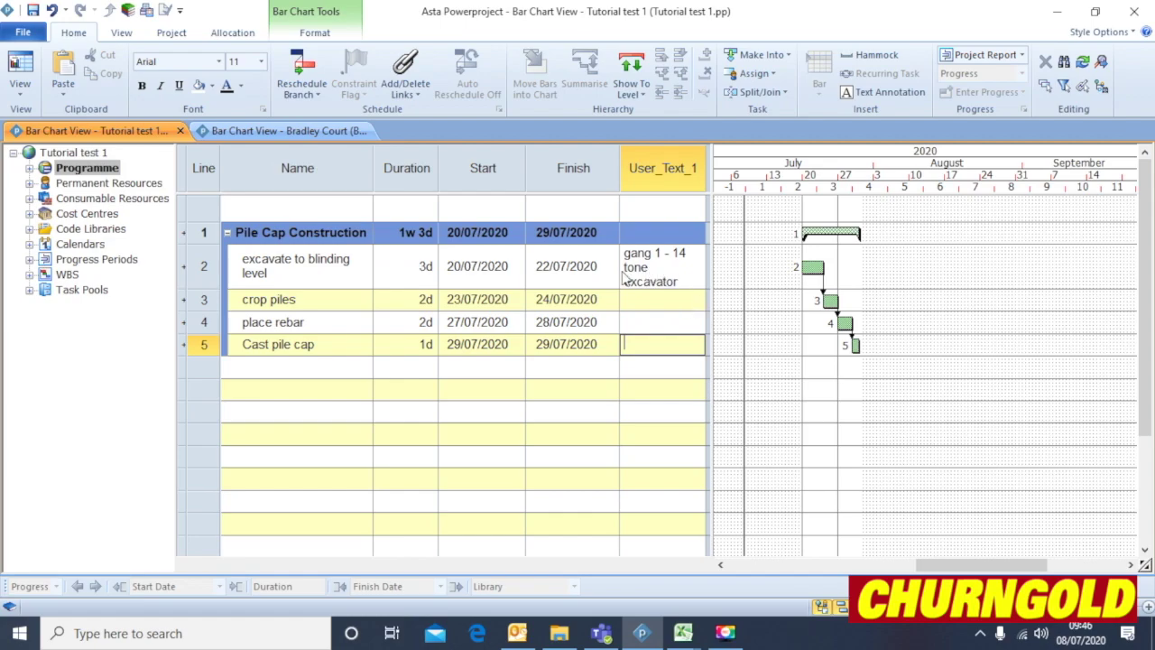
left_click(651, 263)
left_click(658, 322)
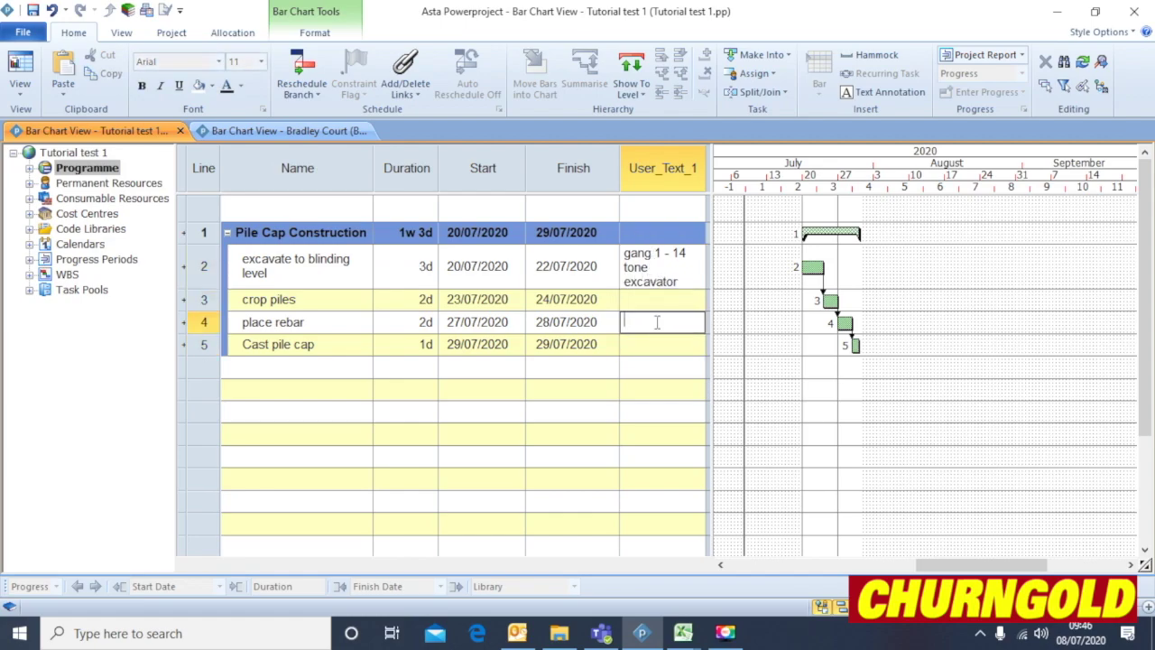